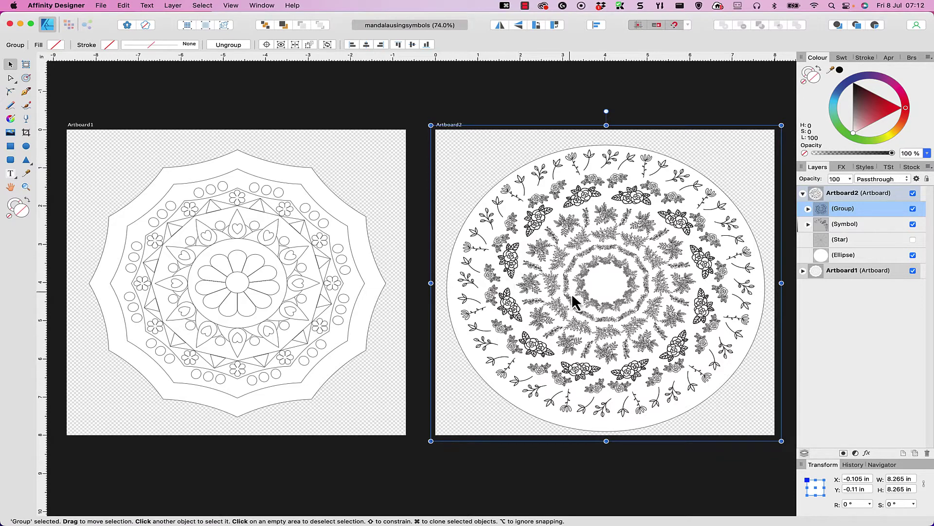
- Create a new 8 × 8 in, 400 DPI document with inches as units, an artboard and 0.5 in margins
click(96, 4)
click(110, 18)
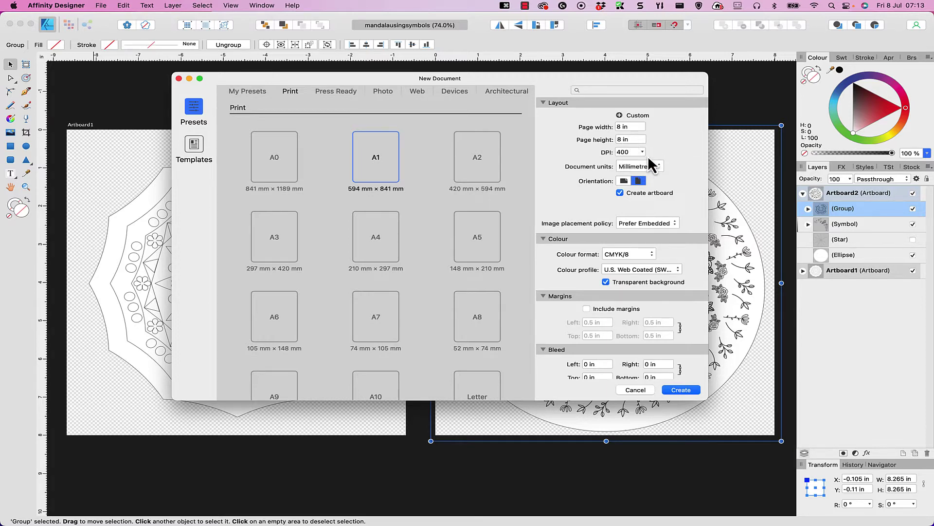
scroll(648, 156, up, 1)
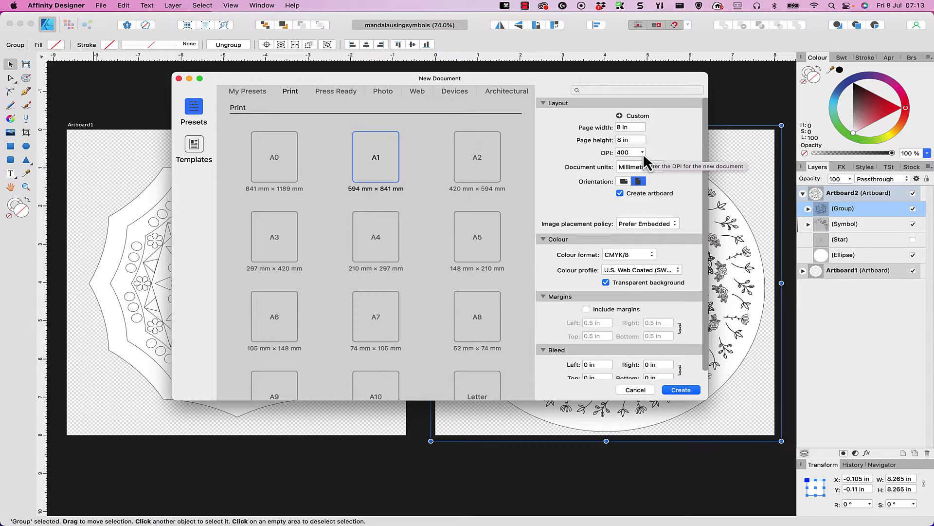
scroll(643, 153, down, 1)
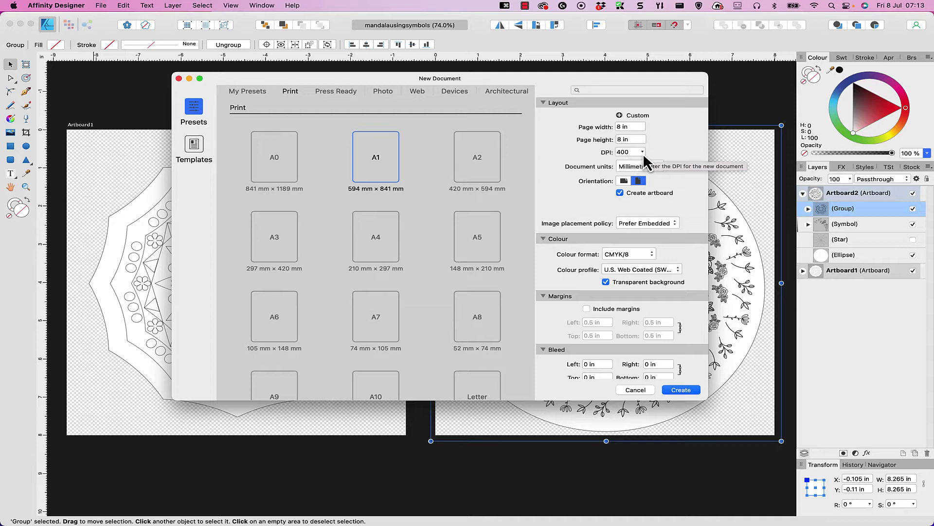
click(624, 167)
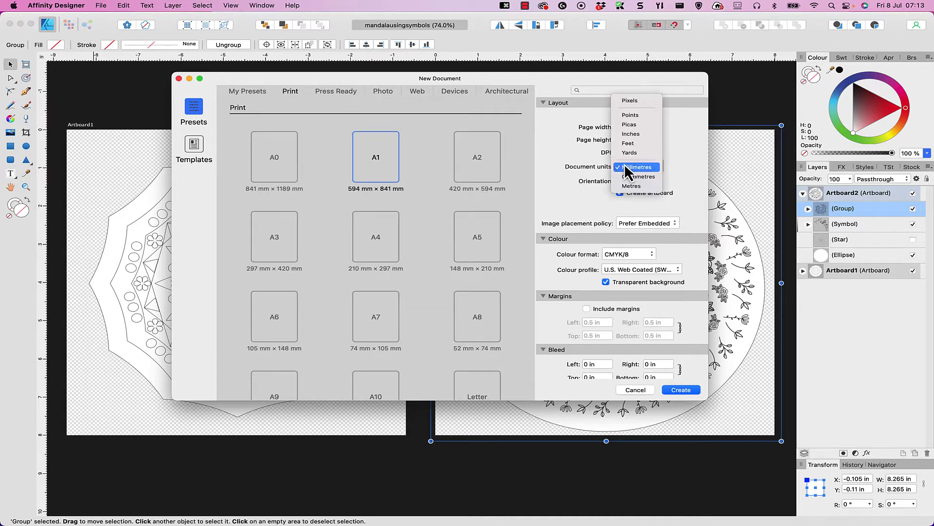
click(635, 133)
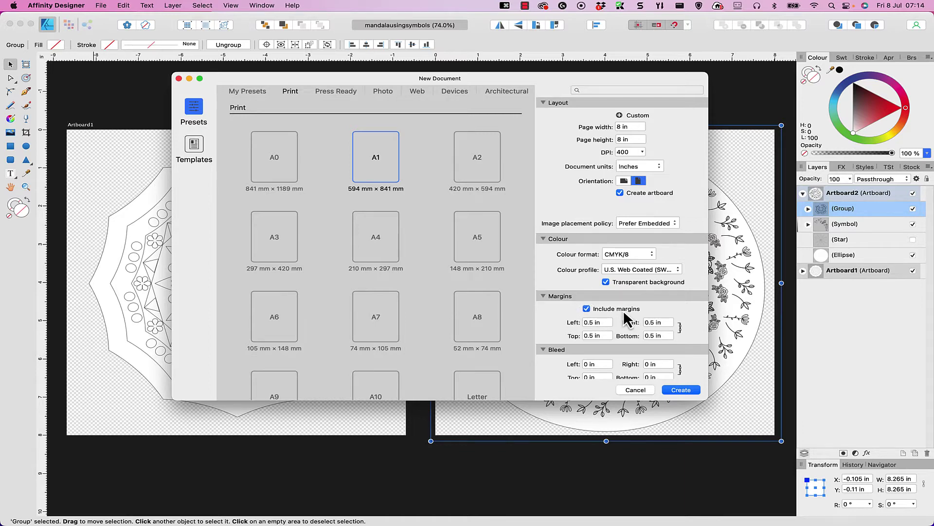
scroll(623, 310, down, 1)
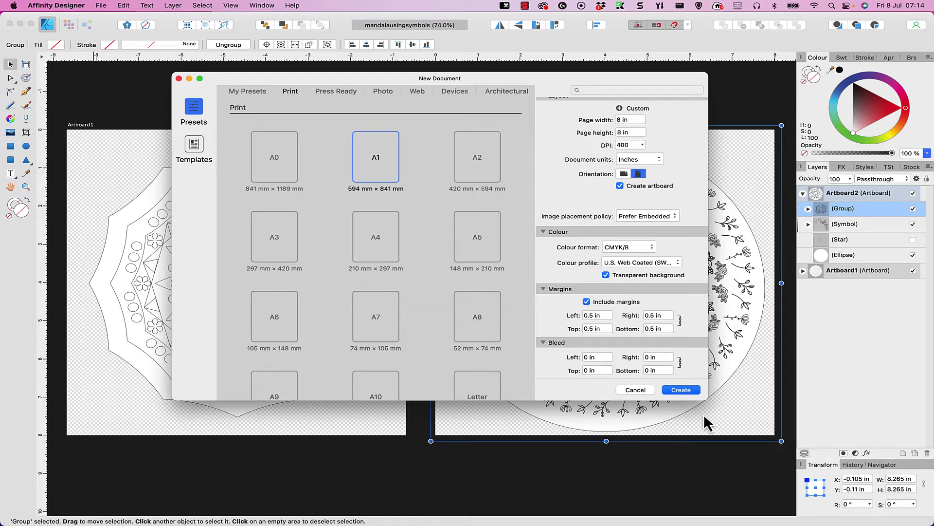
click(698, 391)
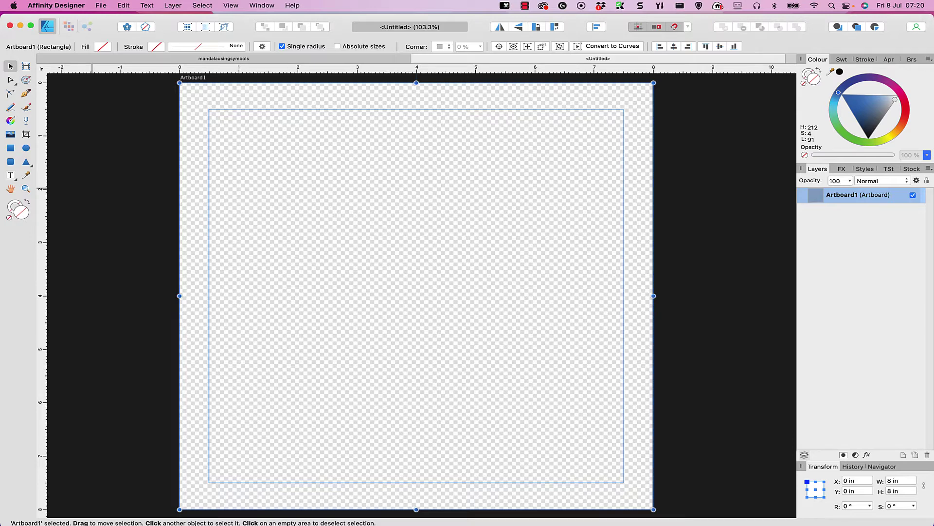
- Draw a five-pointed star on the artboard, about 6.6 in wide and 6.3 in high
click(30, 165)
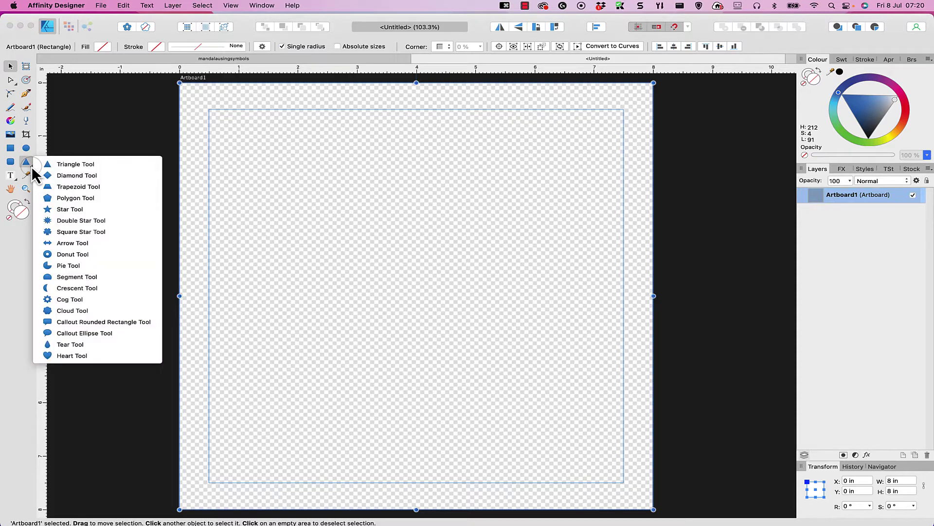
click(68, 212)
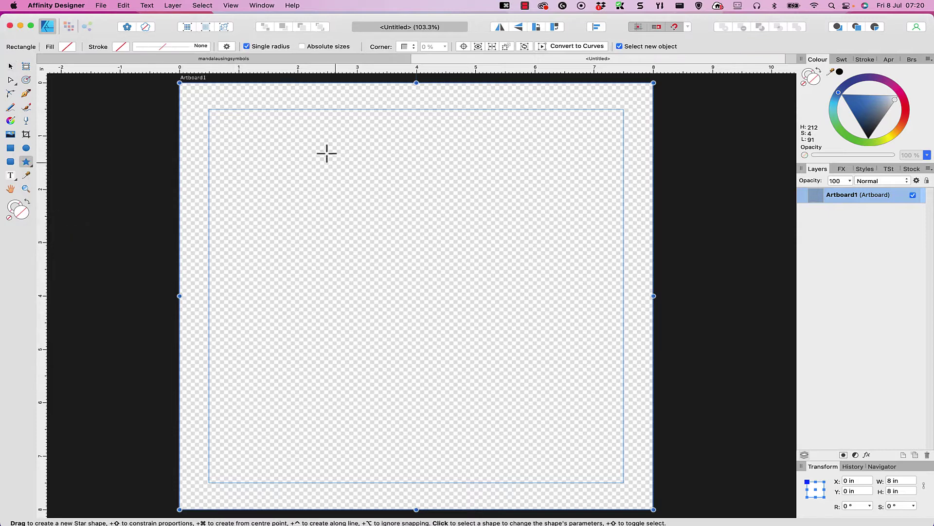
drag(276, 120, 608, 455)
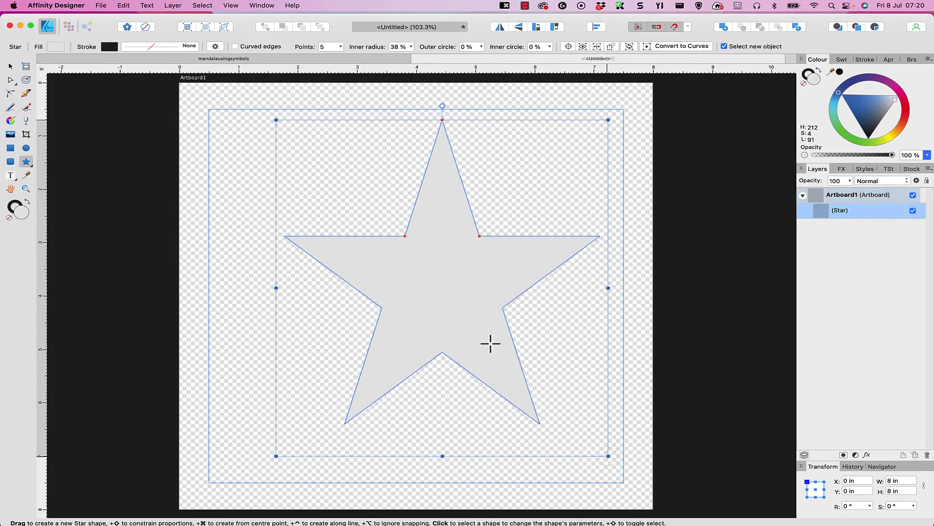
drag(276, 288, 217, 287)
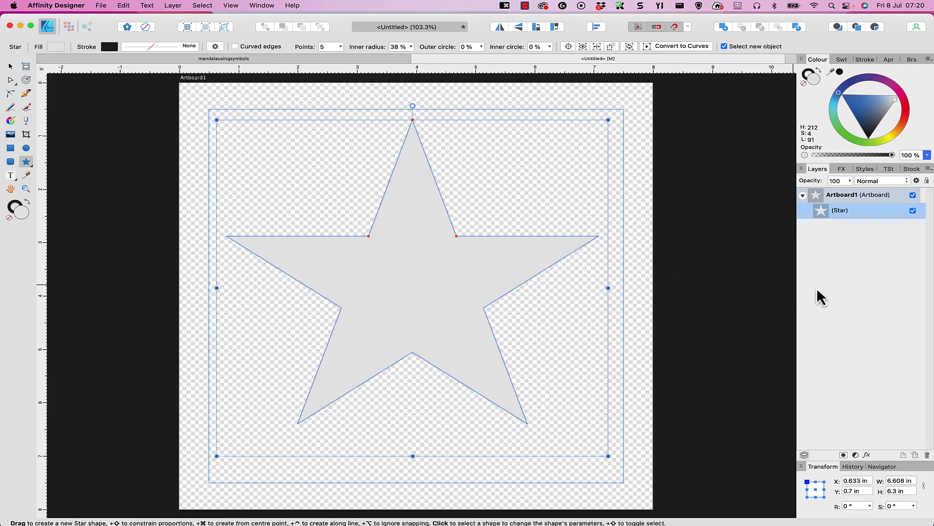
- Set the star's width and height to 7 in each
click(899, 480)
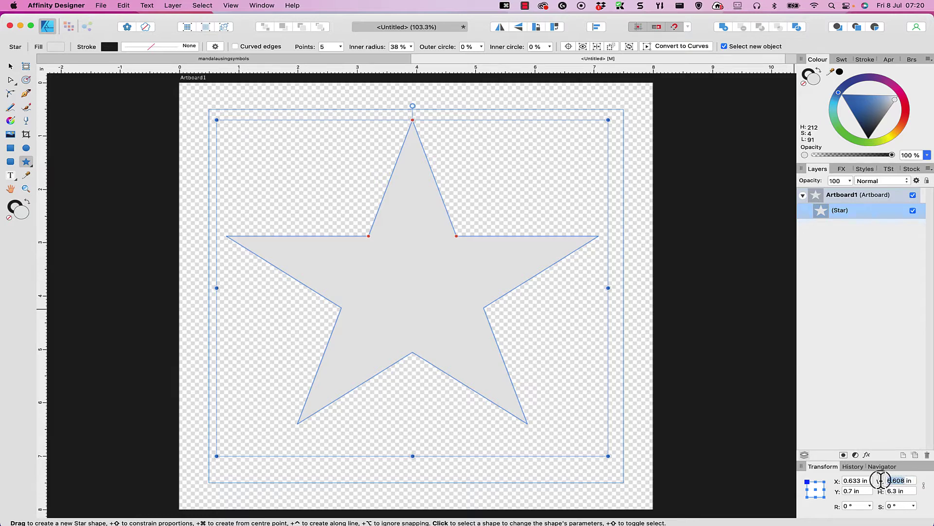
text(7)
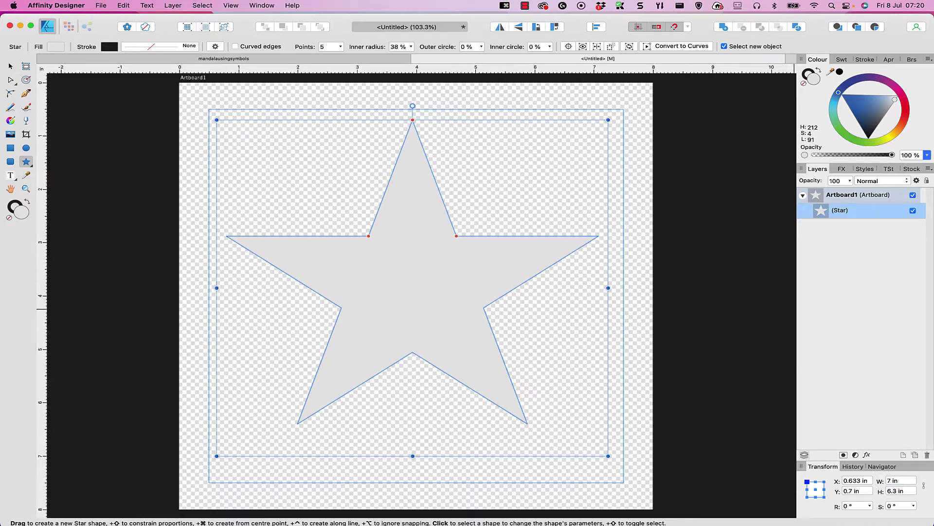
key(Return)
click(891, 491)
text(7)
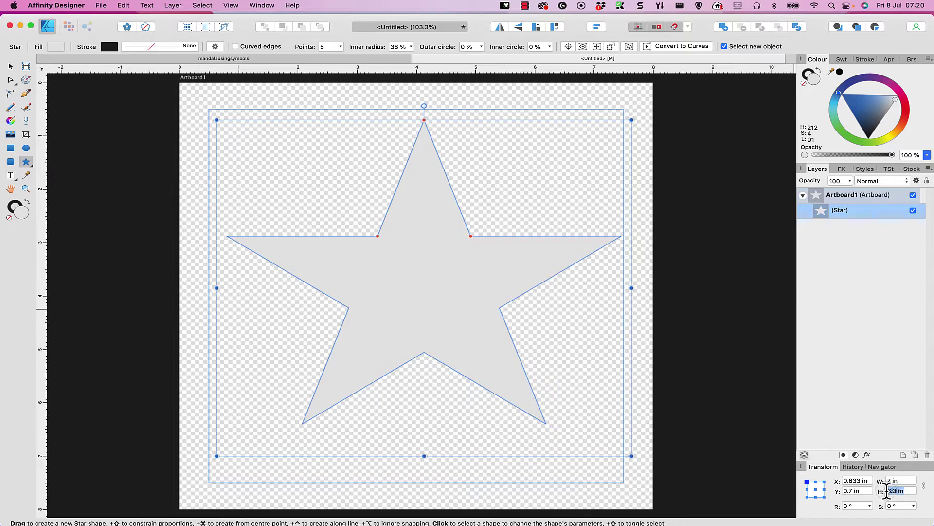
key(Return)
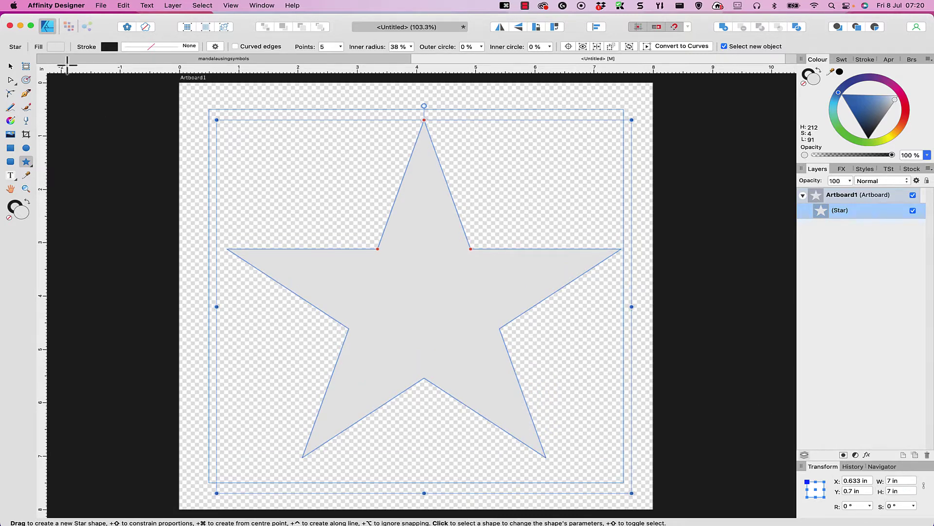
- Give the star a 2 pt solid outline and remove its fill
click(57, 46)
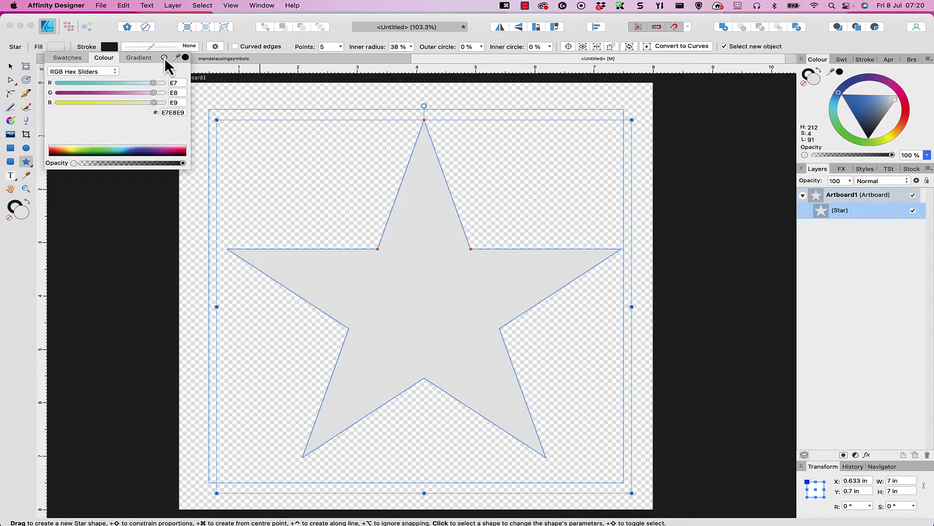
click(267, 115)
click(268, 115)
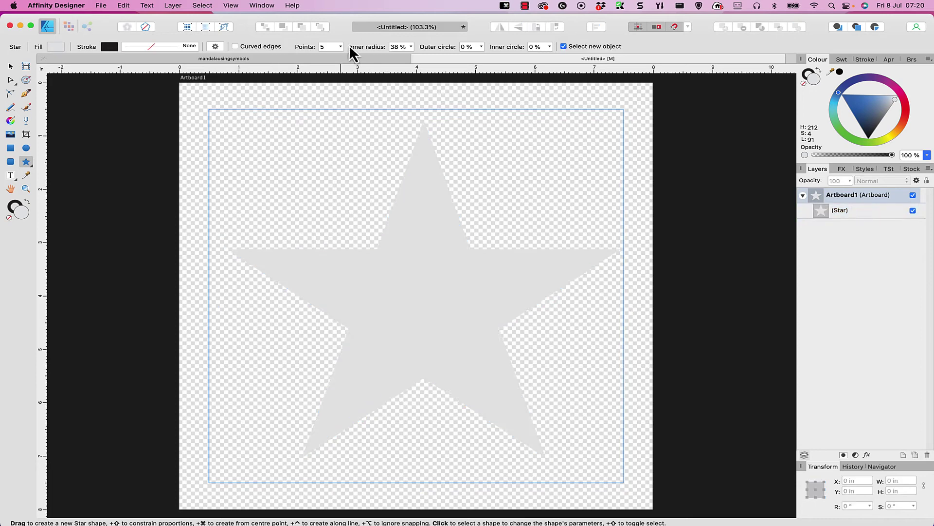
click(432, 160)
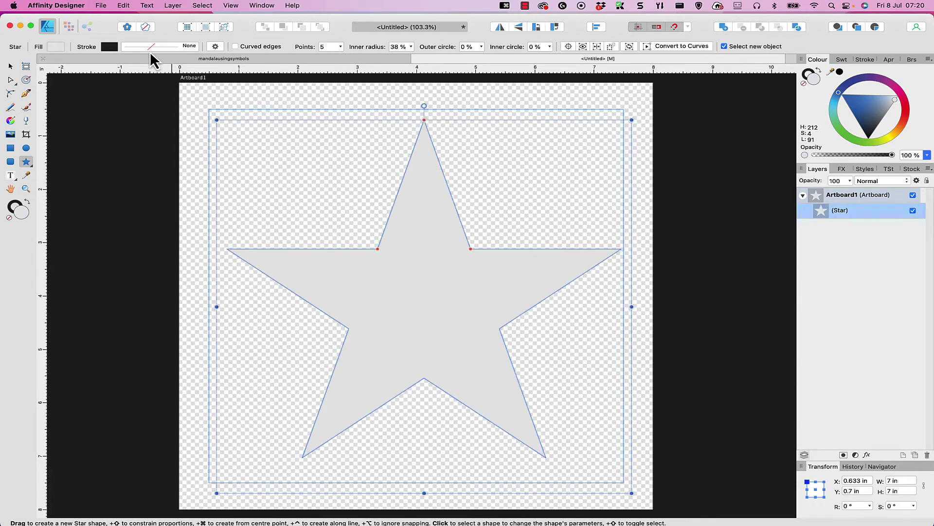
click(154, 46)
mouse_move(149, 76)
mouse_down()
mouse_move(124, 78)
mouse_move(140, 74)
mouse_up()
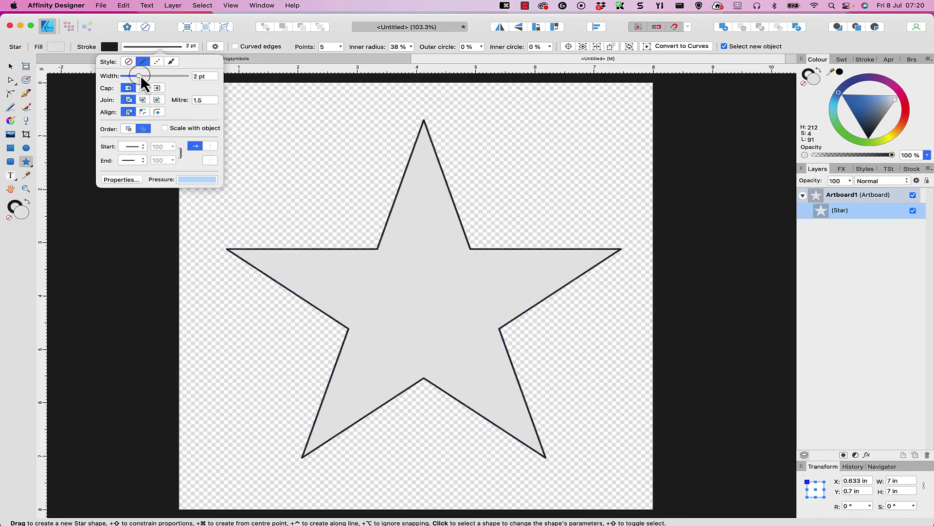
click(53, 48)
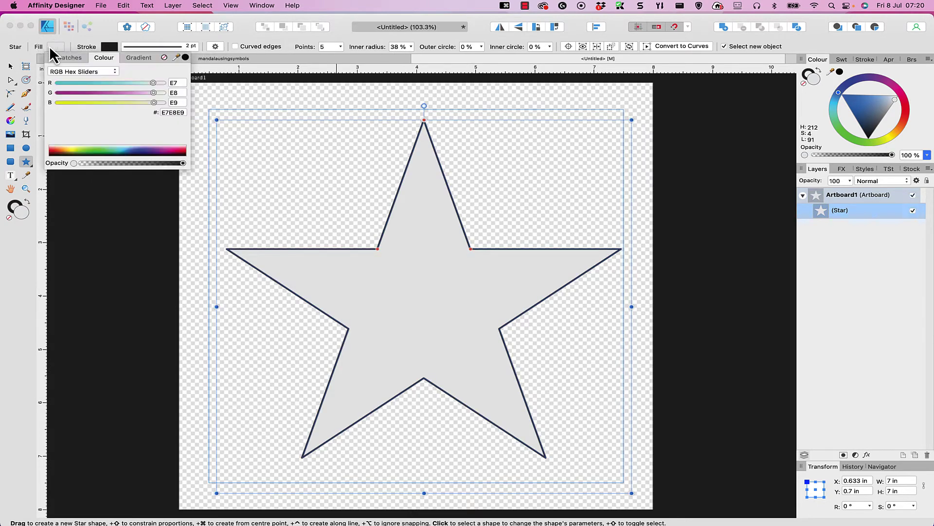
click(164, 58)
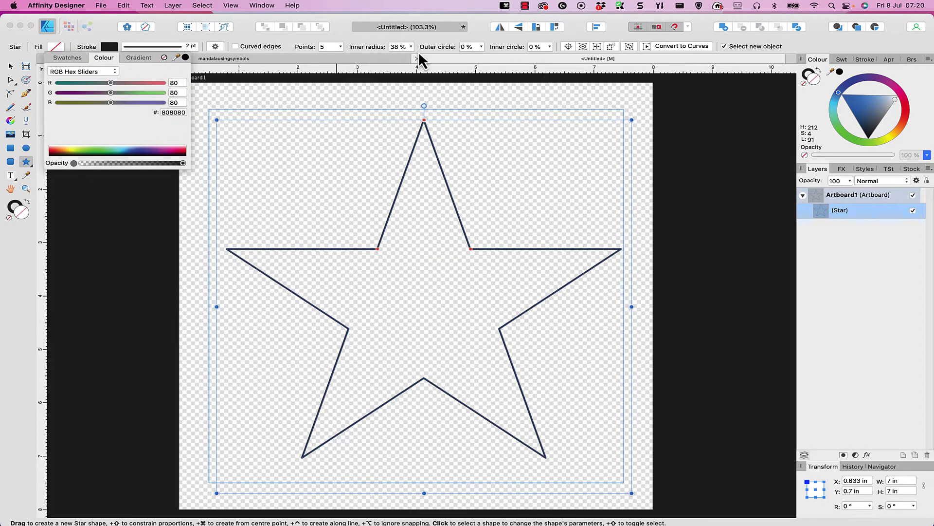
- Set the star to 12 points with an inner radius of 0 %
click(340, 46)
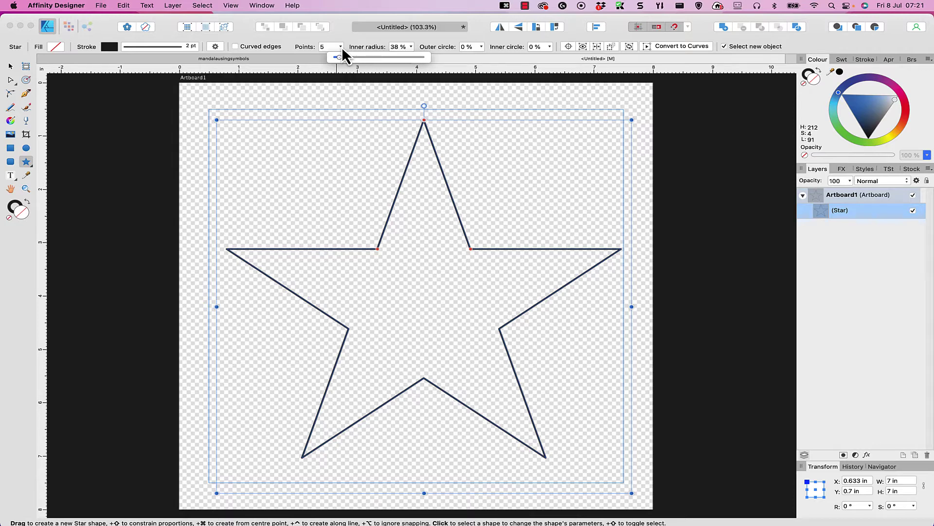
click(326, 47)
click(340, 46)
drag(340, 57, 355, 57)
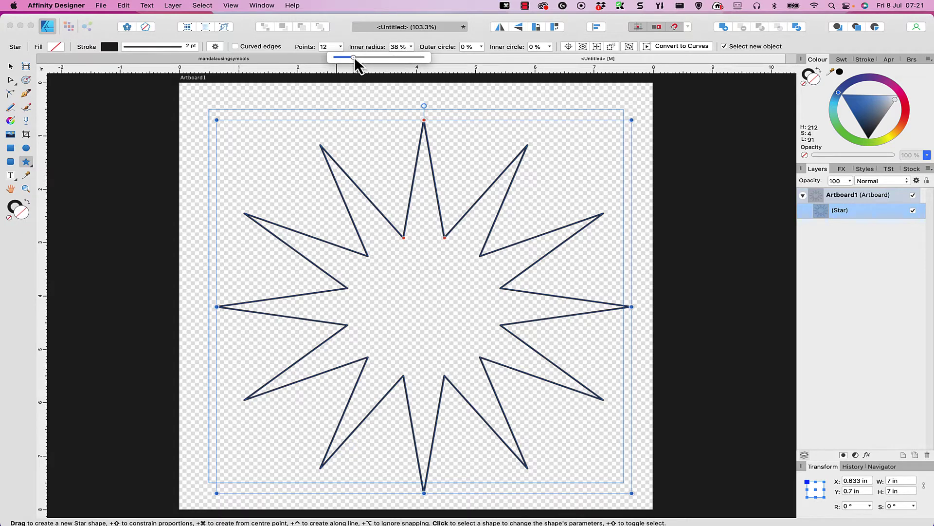
click(482, 46)
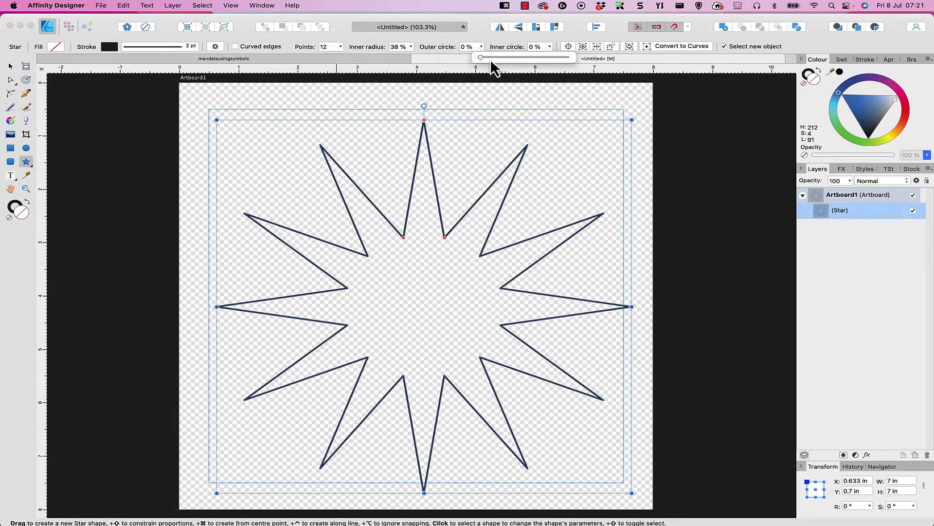
click(410, 46)
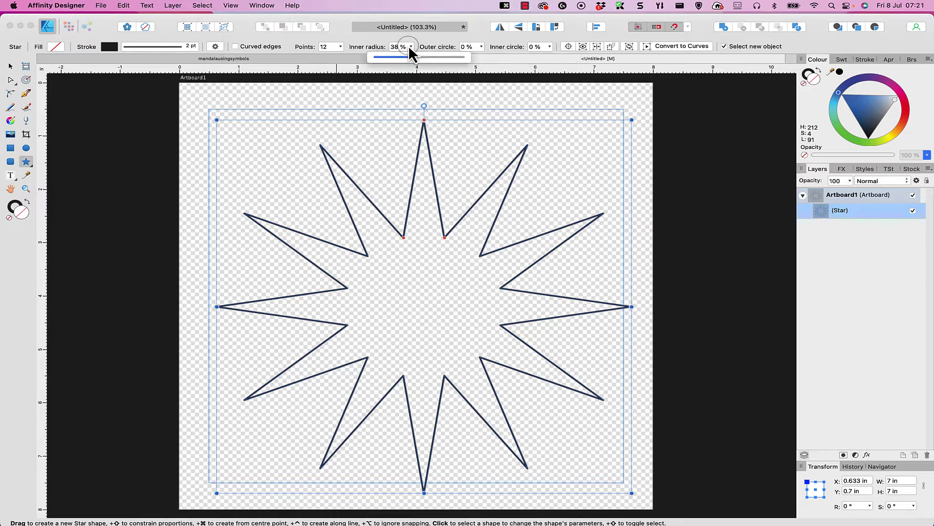
drag(410, 57, 366, 56)
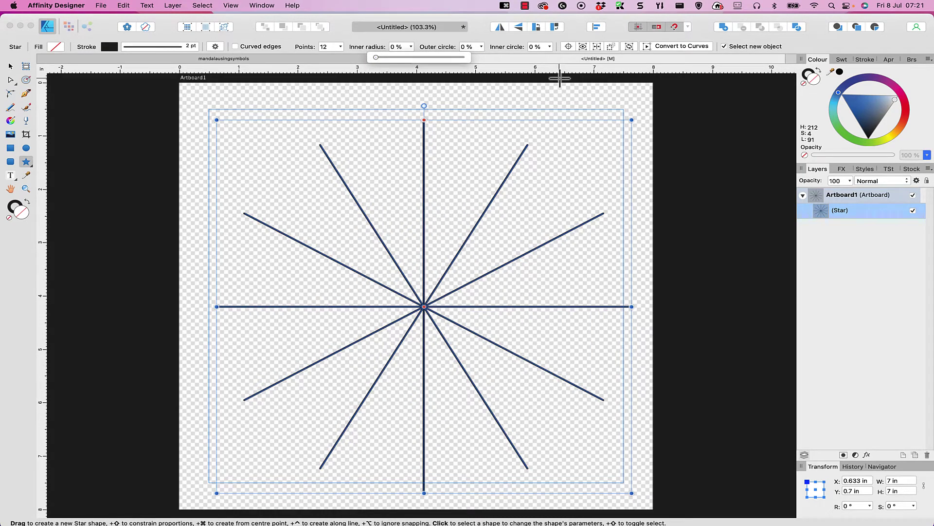
- Move the star to the centre of the artboard inside the margins and set its stroke width to 1 pt
key(v)
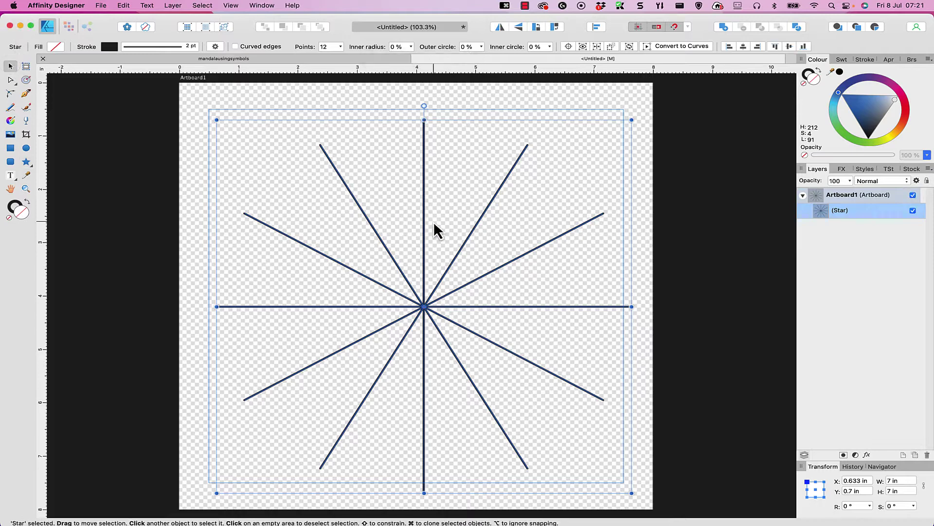
mouse_move(425, 228)
mouse_down()
mouse_move(424, 212)
mouse_move(428, 219)
mouse_move(416, 220)
mouse_up()
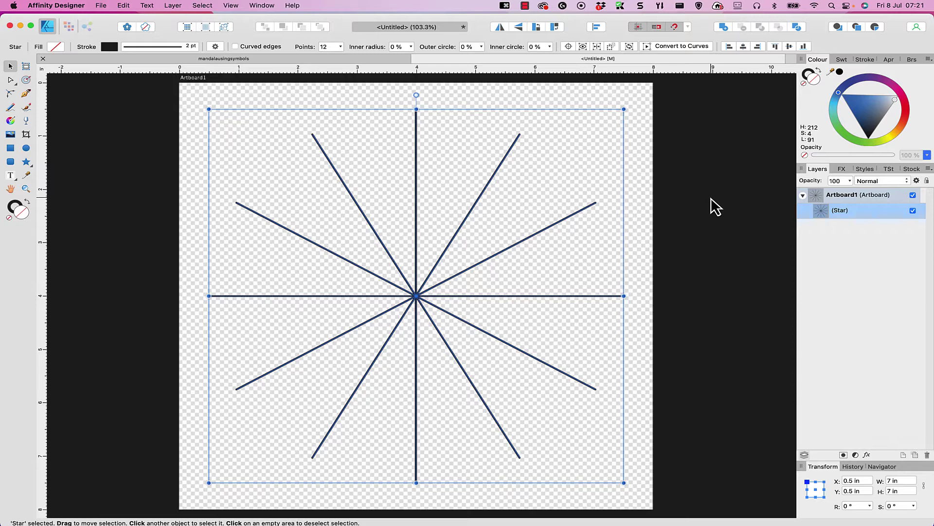
click(153, 46)
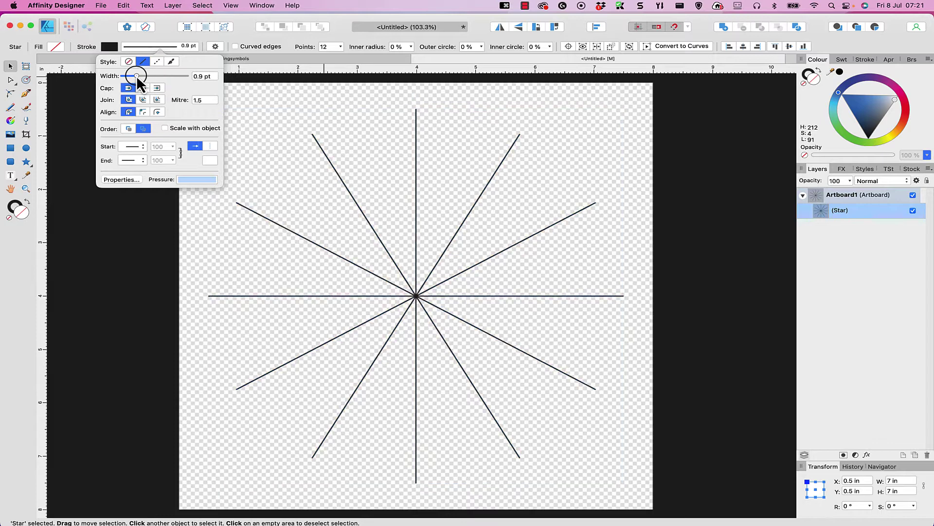
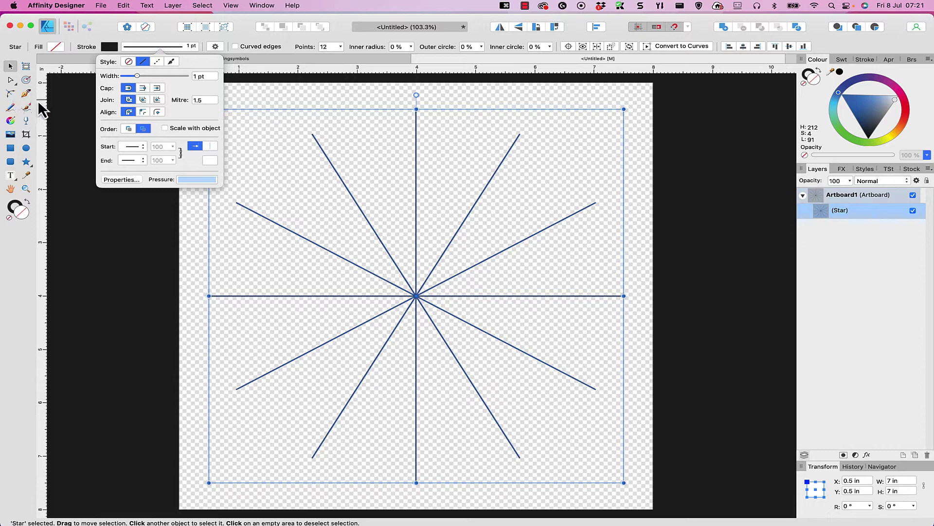
- Draw a triangle about 0.76 in wide and 0.87 in high beside the upper end of the vertical guide line and fill it white
click(33, 165)
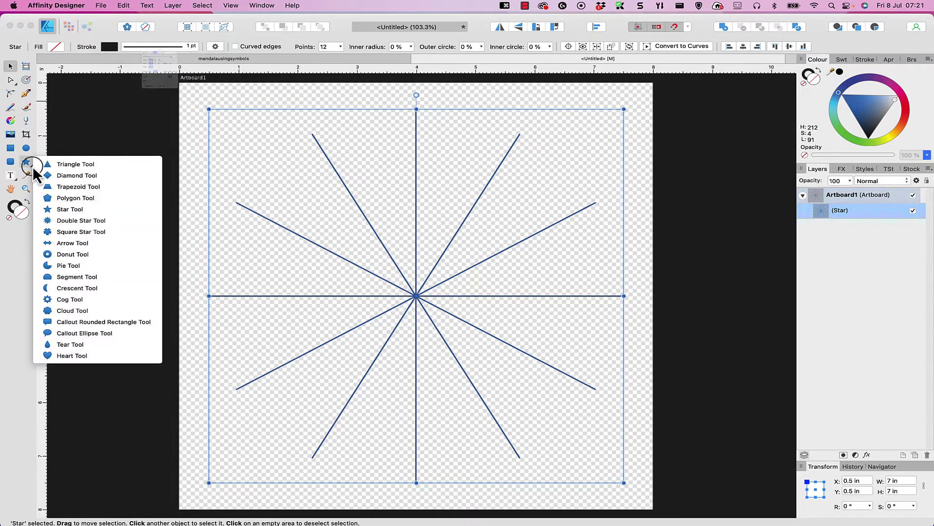
click(106, 165)
drag(365, 117, 411, 164)
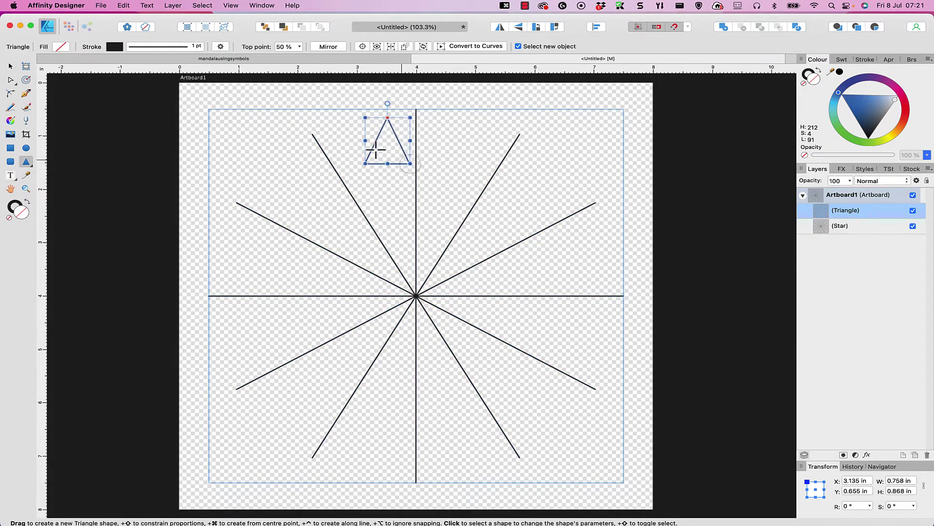
click(63, 47)
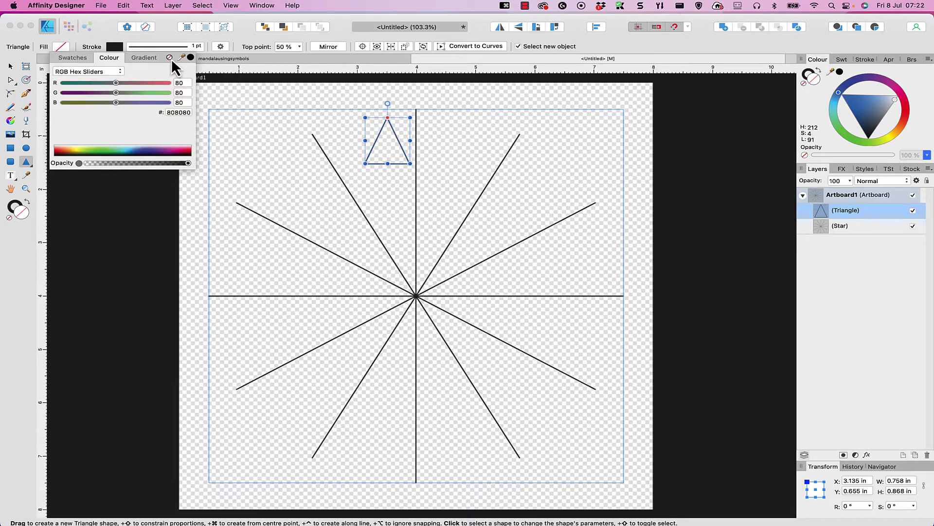
click(818, 84)
drag(884, 115, 905, 95)
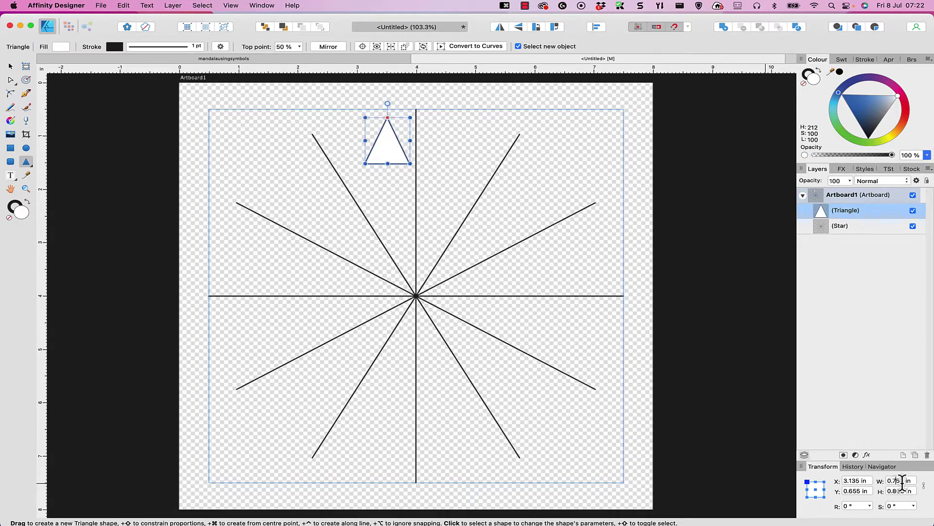
- Set the triangle's width to 0.7 in
drag(904, 481, 894, 481)
text(7)
key(Return)
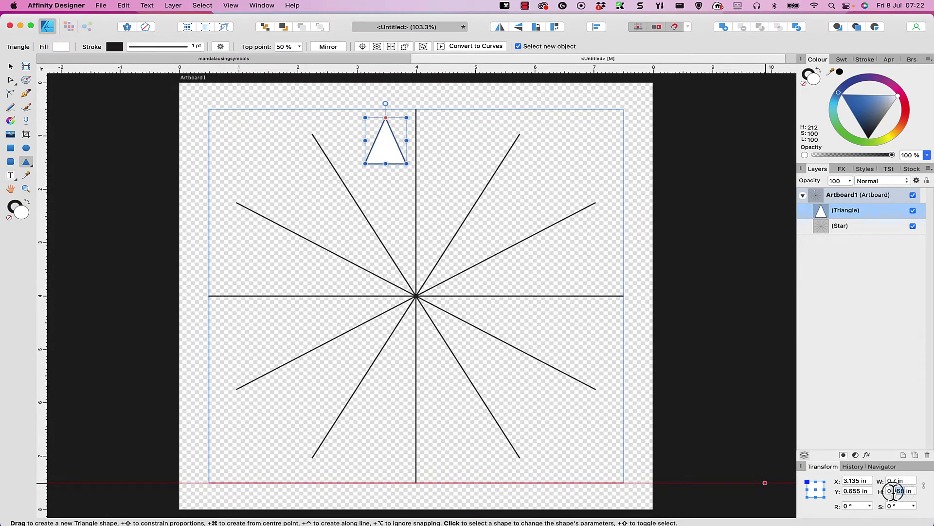
- Set the triangle's height to 0.7 in and its rotation to 90°
drag(894, 491, 890, 491)
text(7)
click(863, 505)
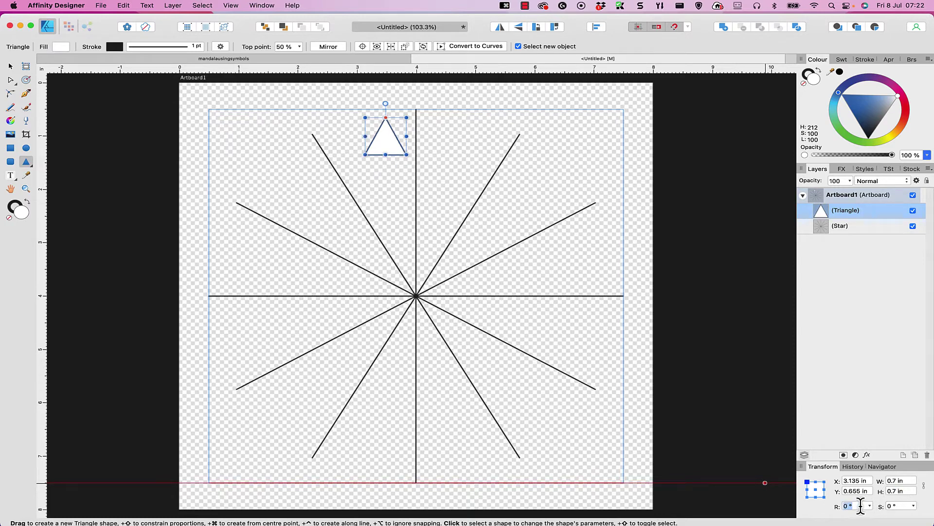
text(90)
key(Return)
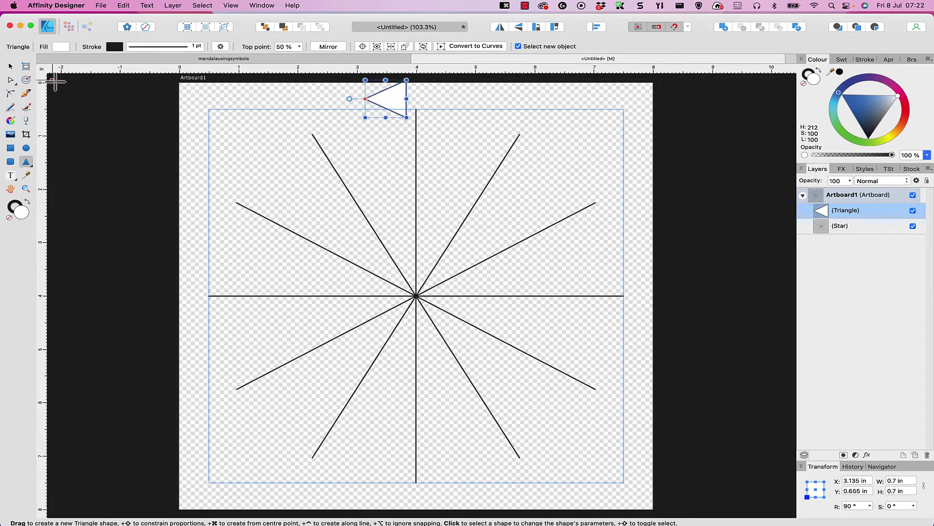
- Move the triangle so its base lies along the vertical guide line and its upper corner meets the upper margin
click(10, 67)
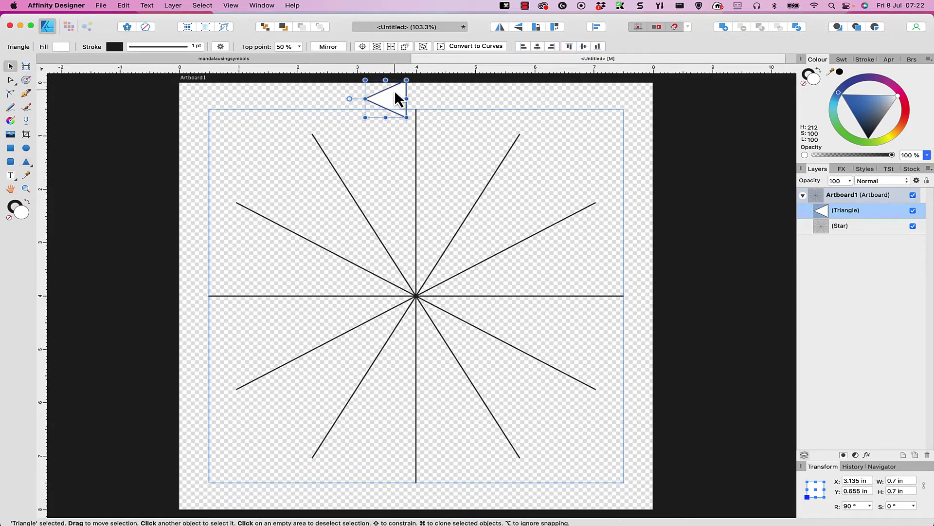
drag(396, 95, 401, 125)
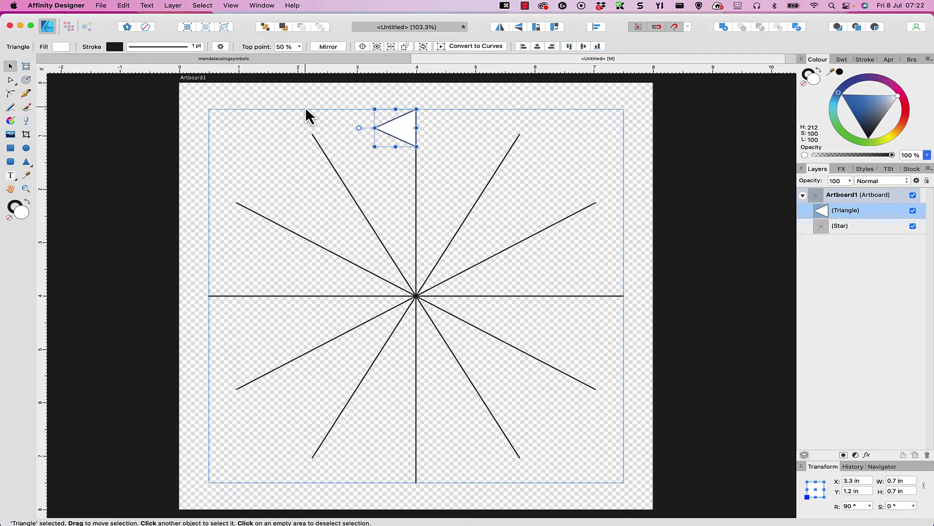
- Duplicate the triangle to the other side of the vertical guide line and flip the copy horizontally to form a diamond
scroll(305, 109, down, 1)
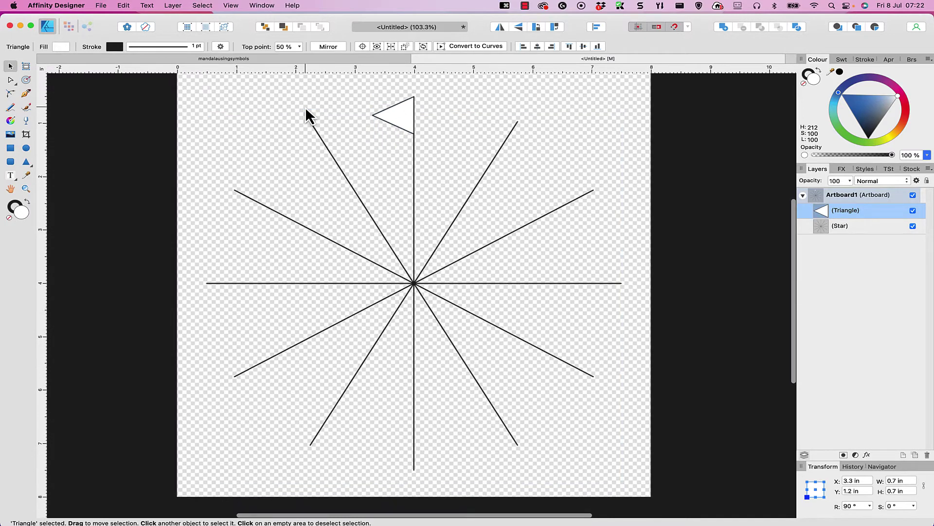
scroll(444, 139, down, 1)
scroll(445, 138, up, 1)
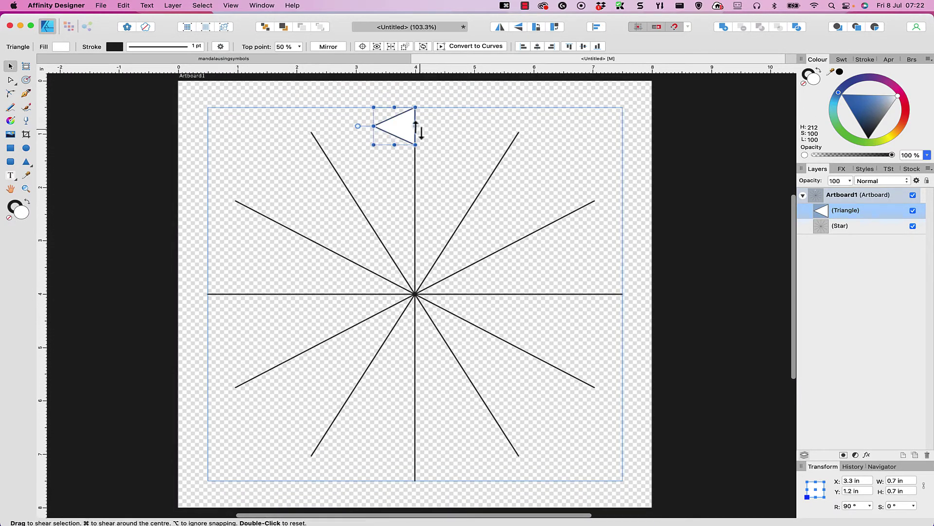
drag(406, 128, 447, 127)
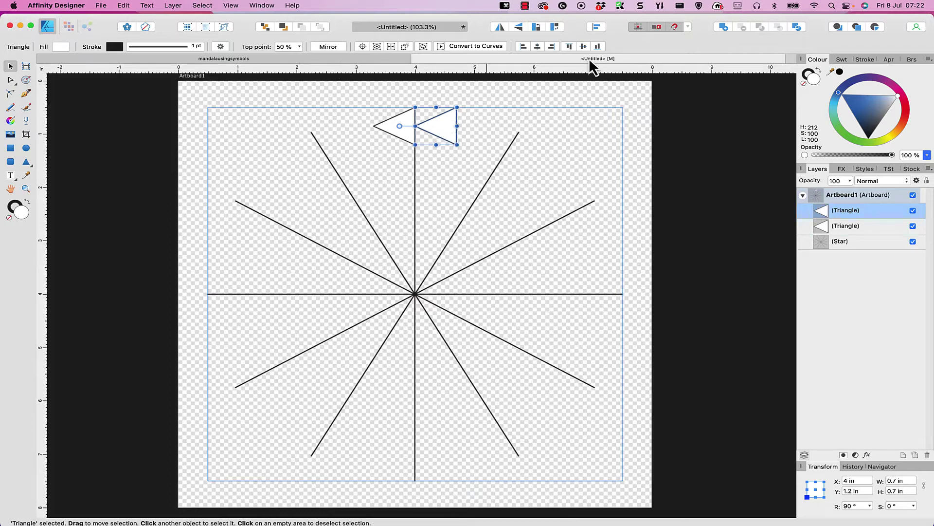
click(500, 28)
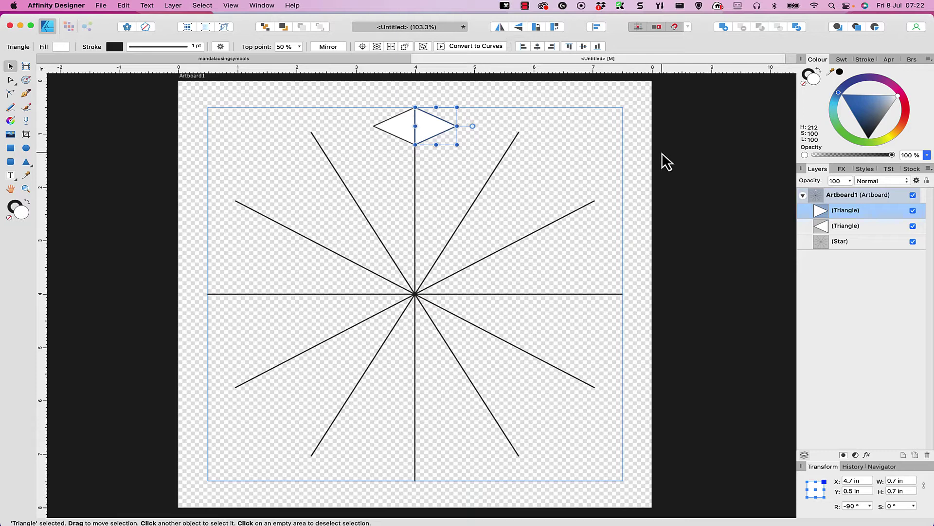
- Check the diamond at close range and group its two triangles
key(super+equal)
key(super+equal)
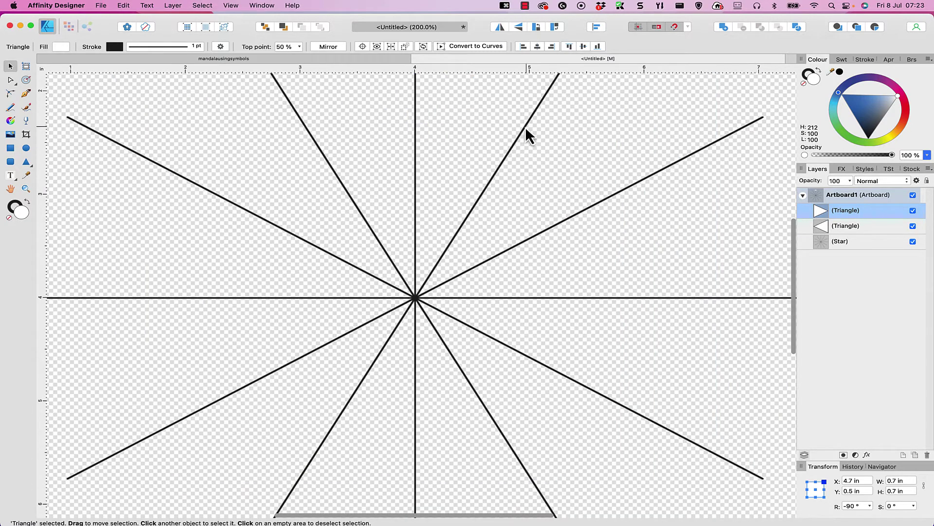
key(h)
drag(511, 127, 528, 144)
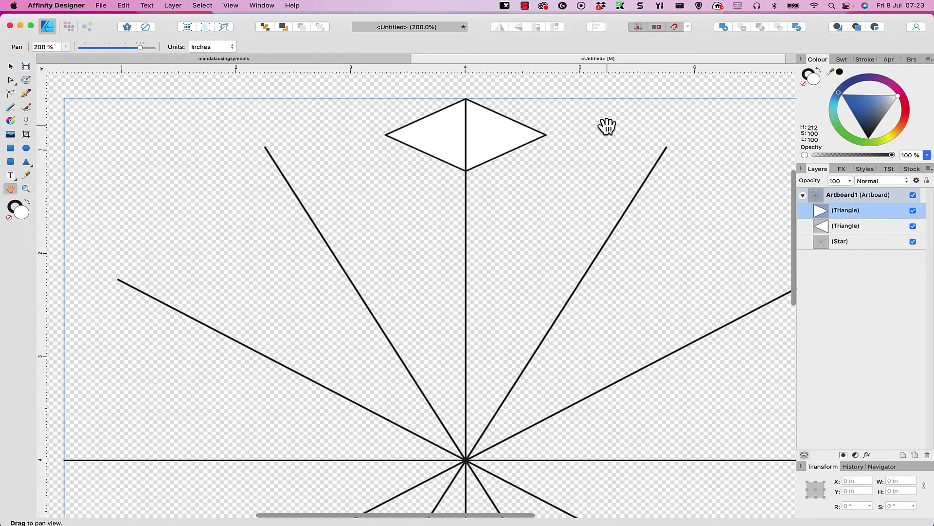
key(super+1)
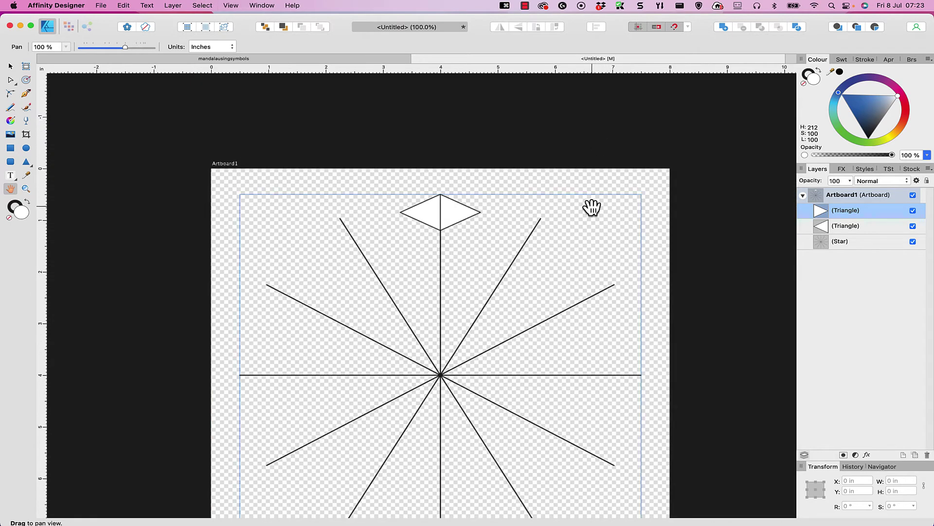
drag(592, 205, 578, 127)
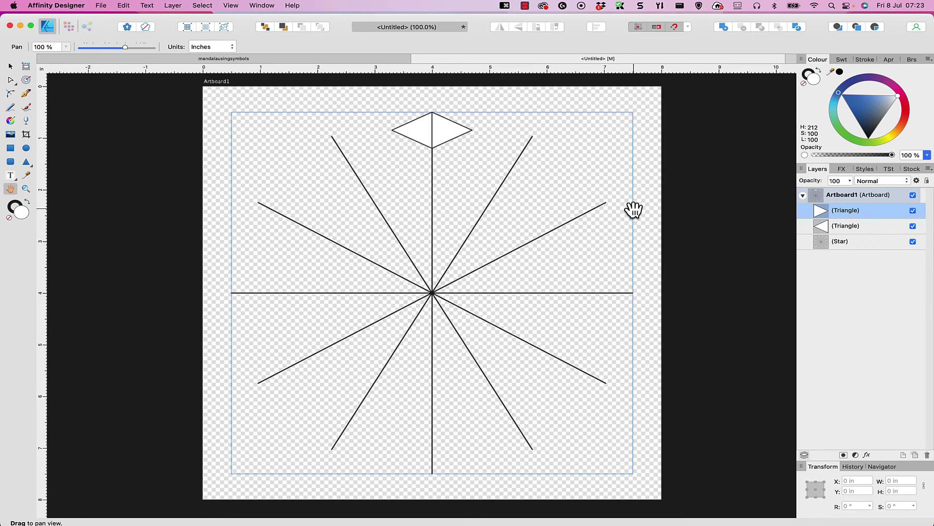
shift+click(854, 226)
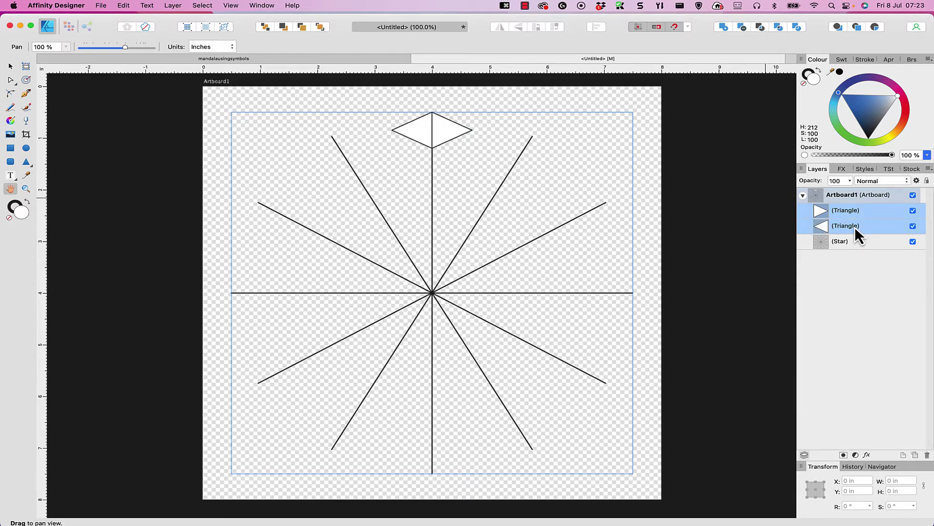
key(super+g)
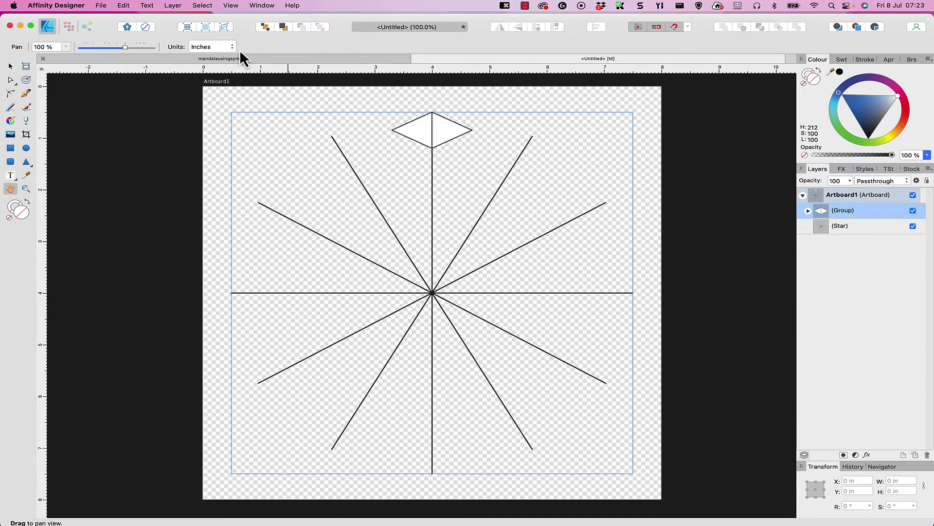
- Show the Symbols studio beside the layer list and create a symbol from the triangle group
click(209, 5)
mouse_move(237, 6)
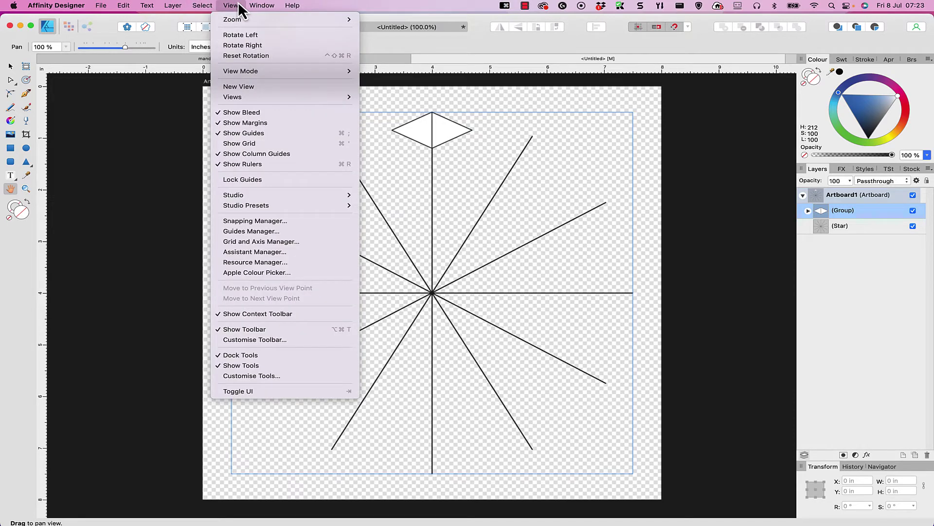
mouse_move(297, 193)
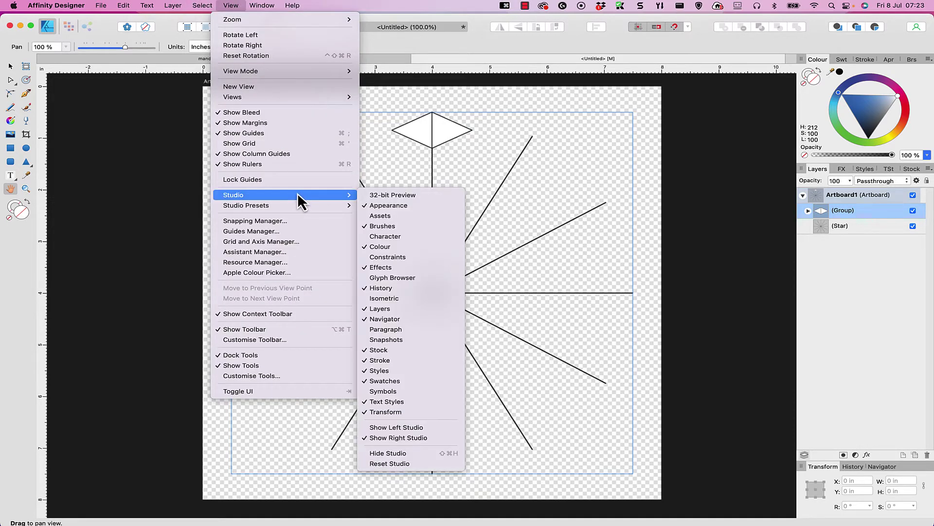
click(396, 392)
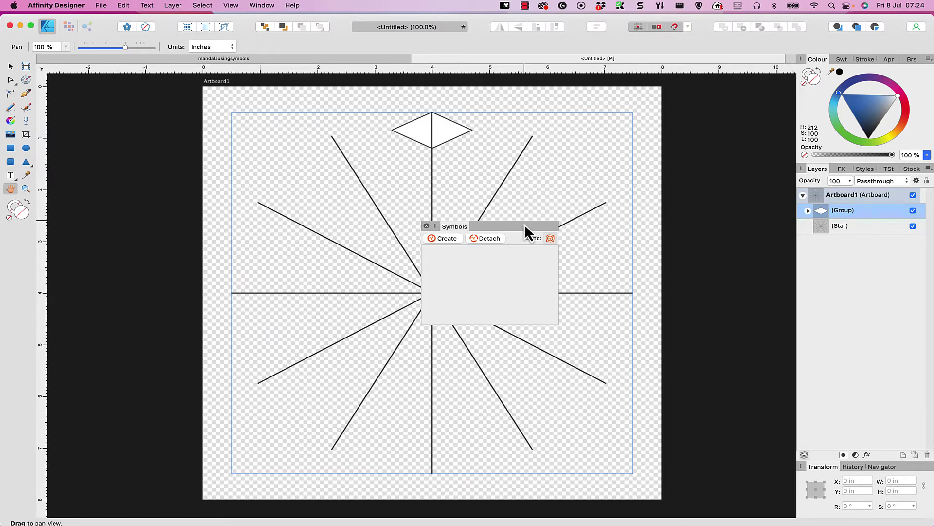
drag(524, 225, 764, 165)
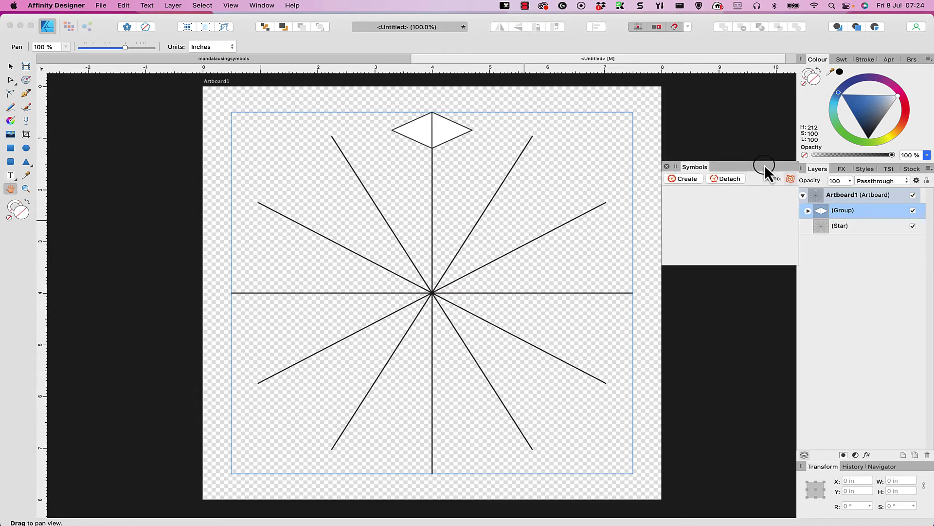
click(686, 178)
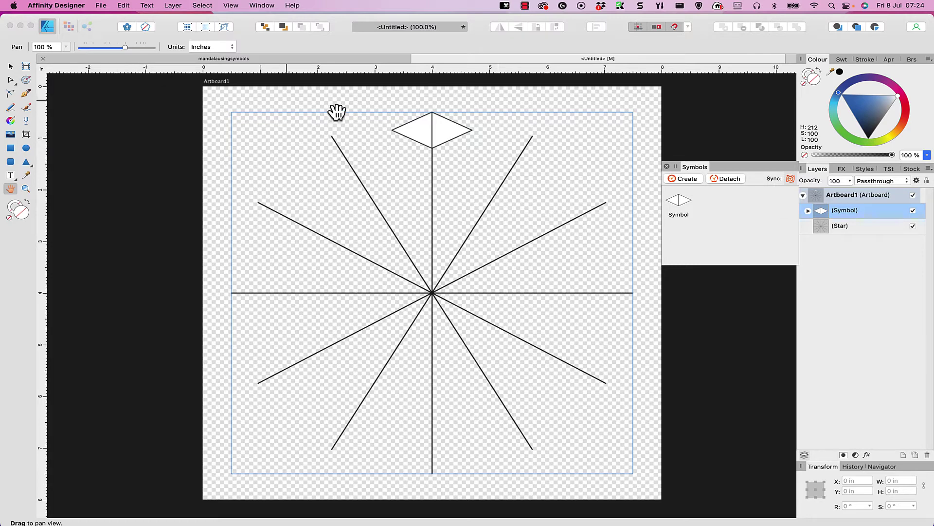
- Move the diamond symbol's transform origin to the centre of the star at 4 in, 4 in, and duplicate the symbol in place
click(871, 209)
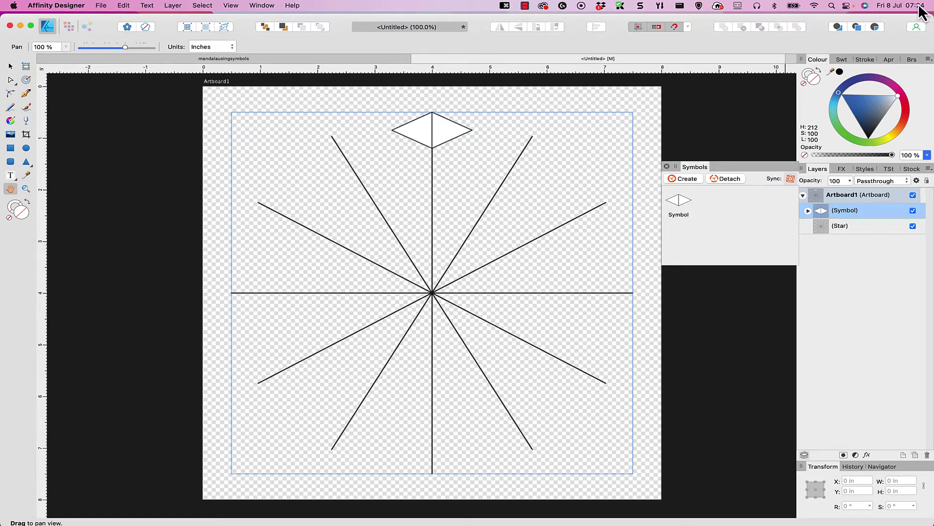
click(11, 66)
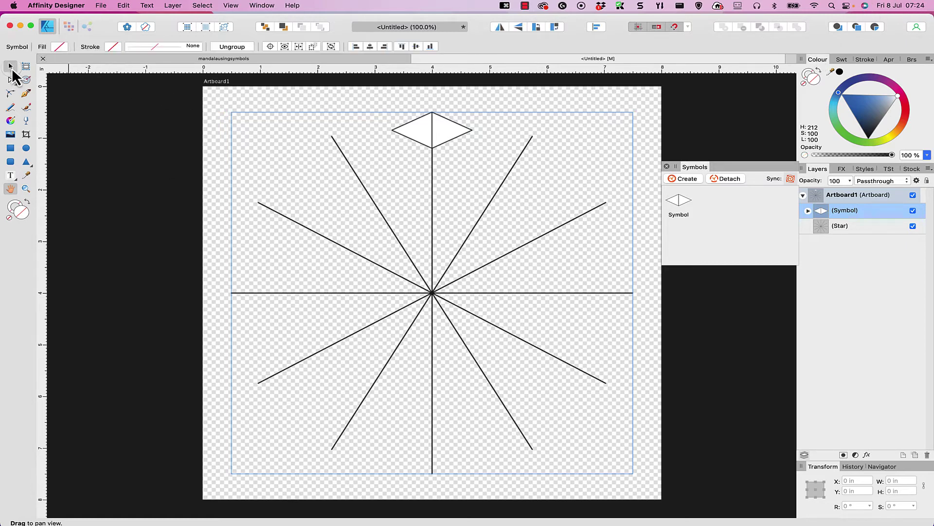
click(448, 136)
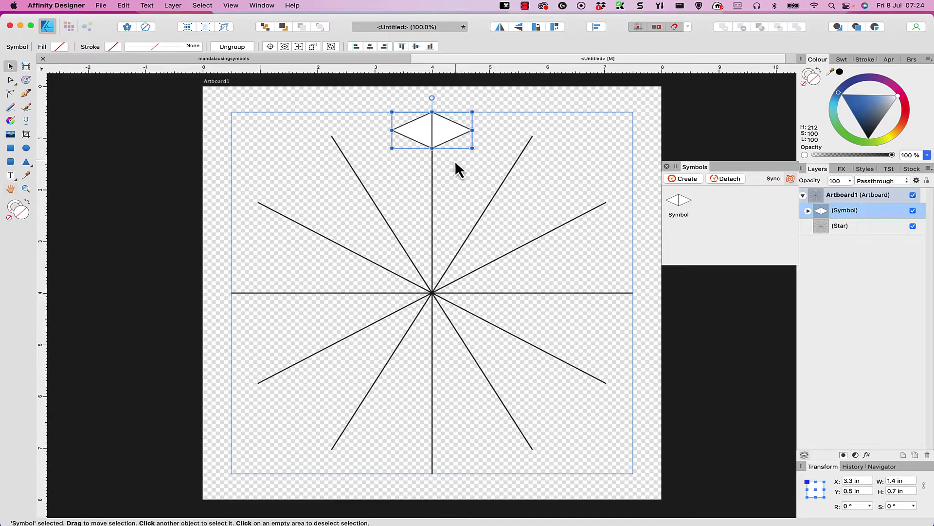
click(270, 47)
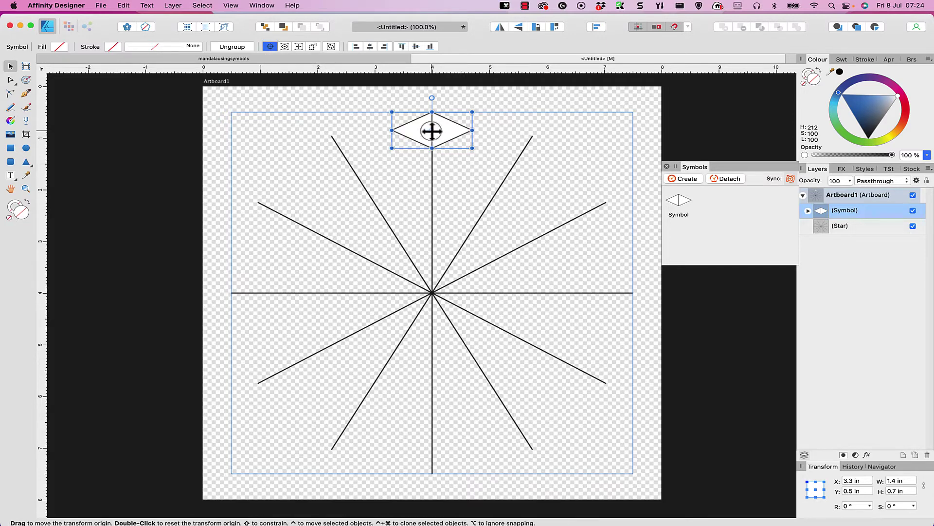
drag(432, 130, 432, 293)
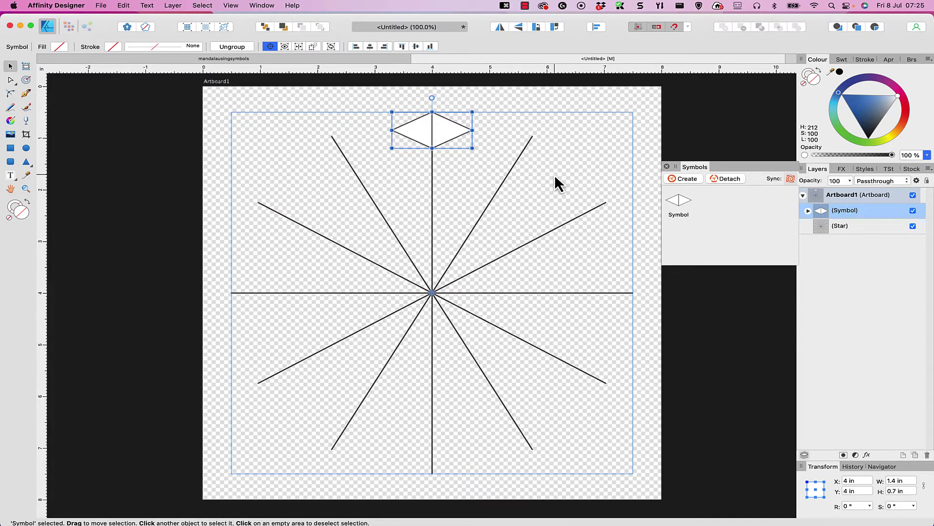
key(super+j)
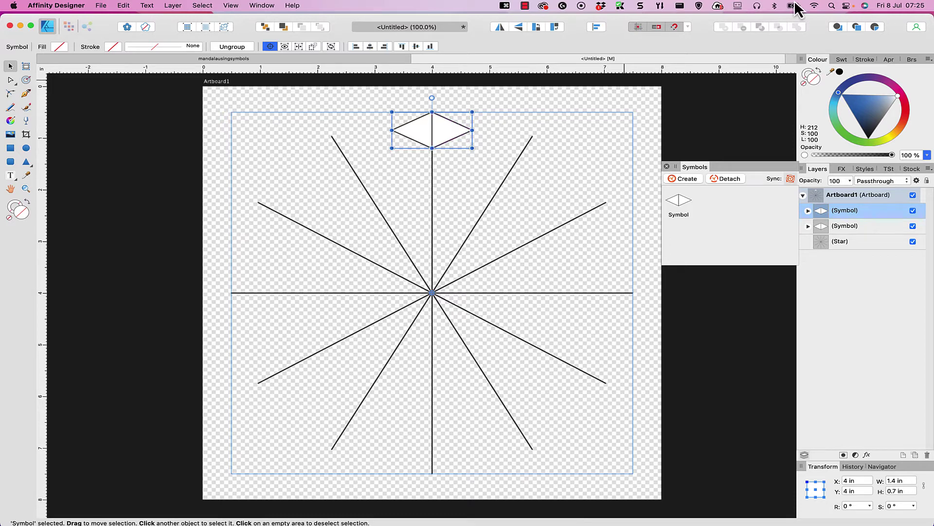
- Open the Calculator app, divide 360 by 12 to work out the rotation angle, and close it
click(833, 7)
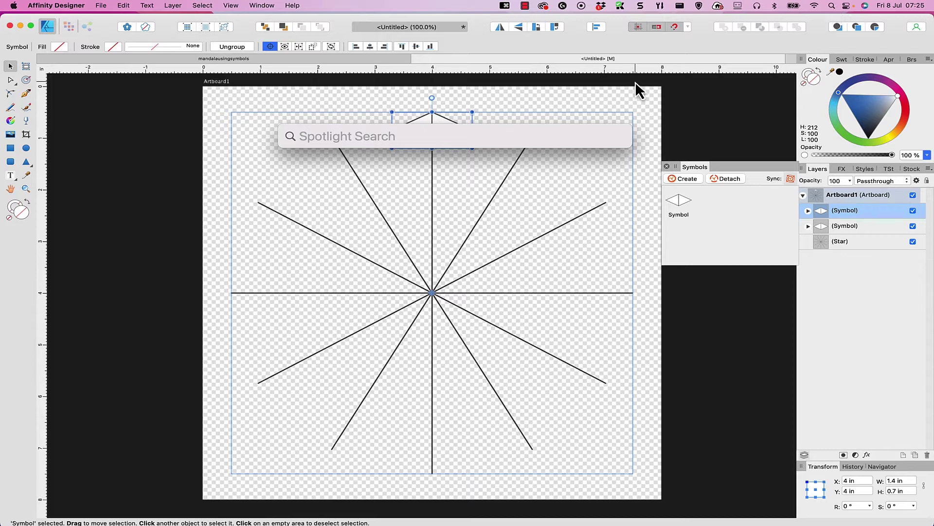
text(calc)
key(Return)
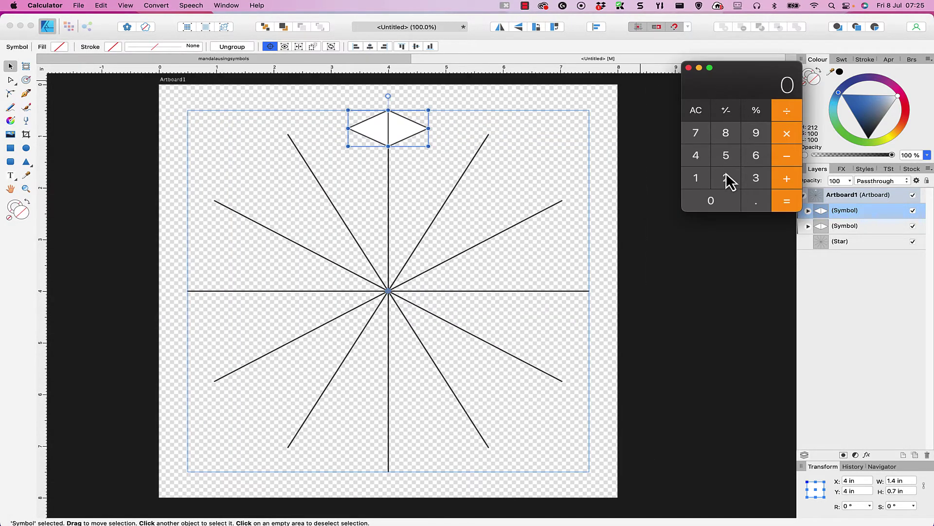
click(755, 179)
click(756, 156)
click(723, 199)
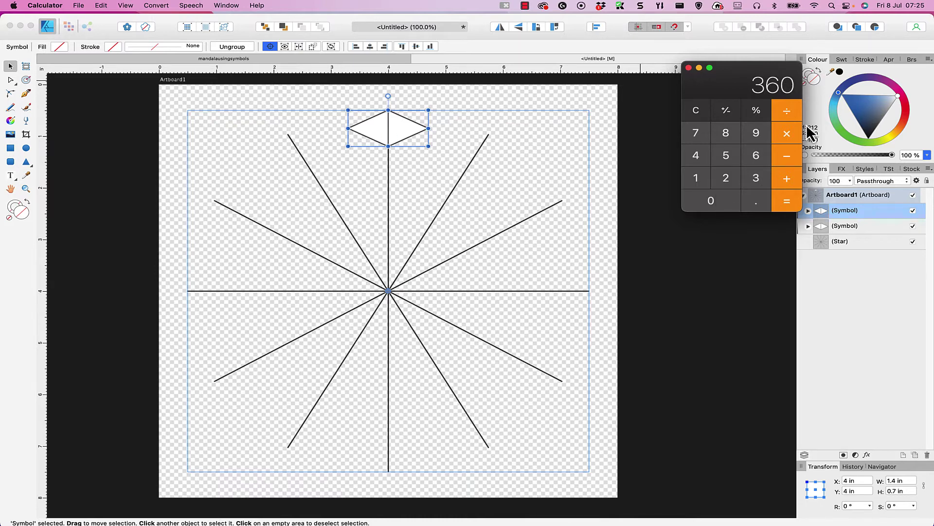
click(793, 113)
click(696, 177)
click(726, 178)
click(793, 206)
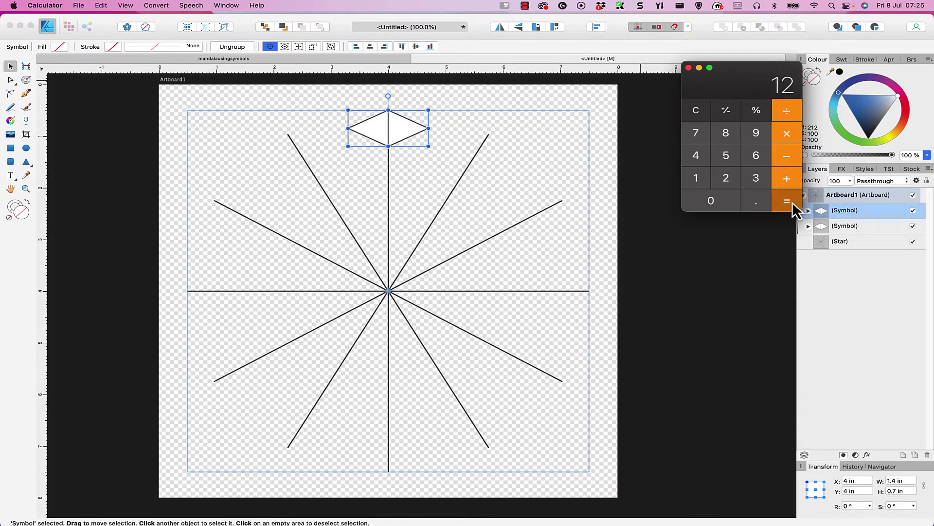
click(688, 68)
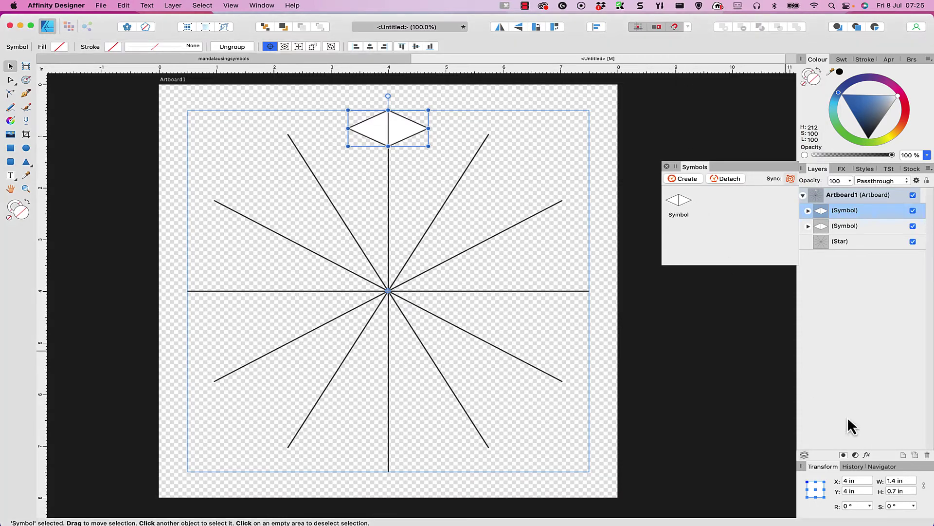
- Rotate the duplicated diamond symbol 30° around the centre of the star
click(850, 507)
text(30)
key(Return)
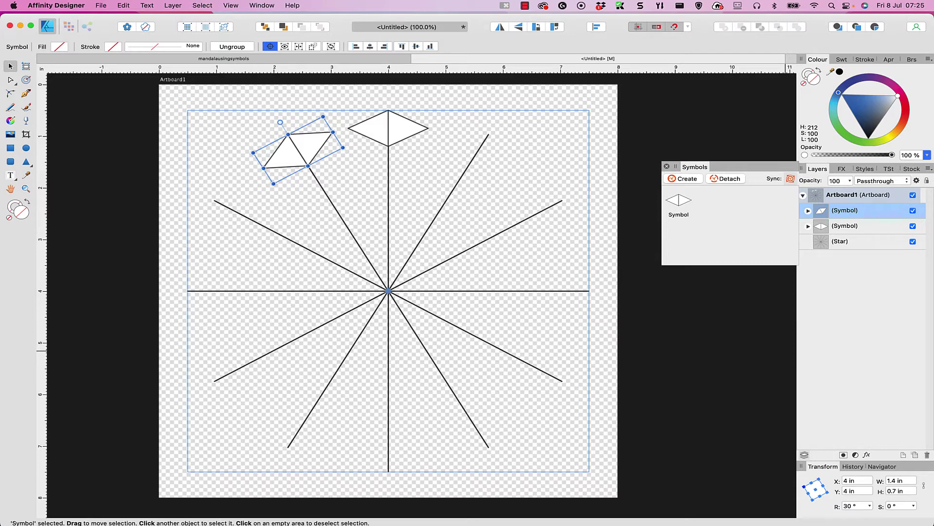
- Repeat the rotated duplication ten times so a diamond symbol sits on each of the 12 guide lines
key(super+j)
key(super+j)
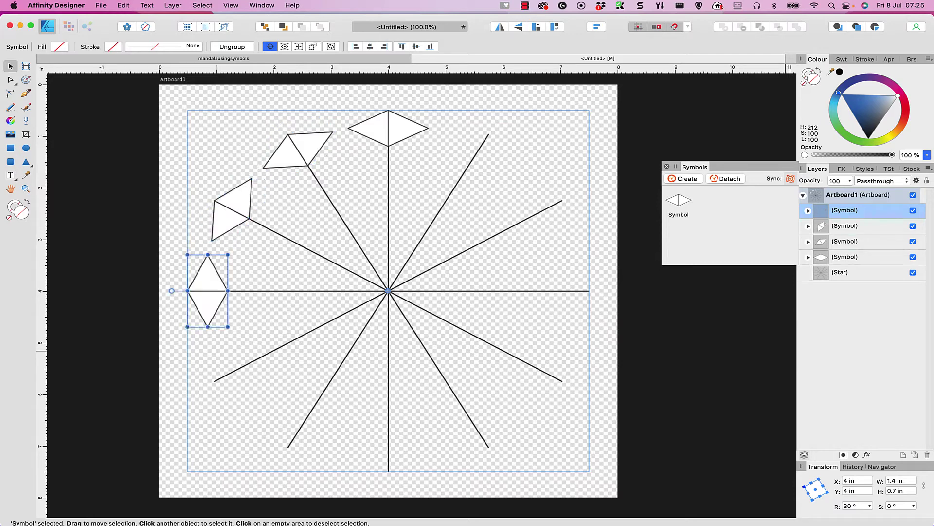
key(super+j)
key(super+j)
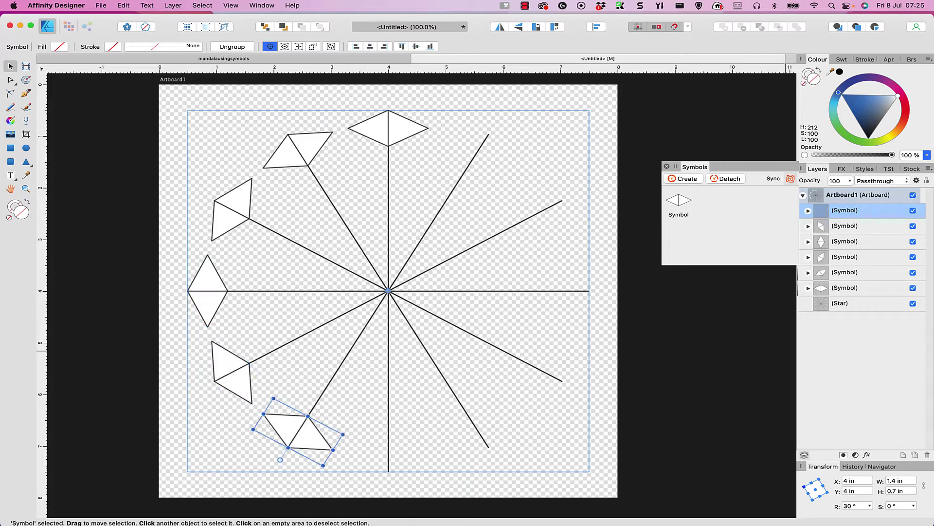
key(super+j)
key(super+j)
key(super+j)
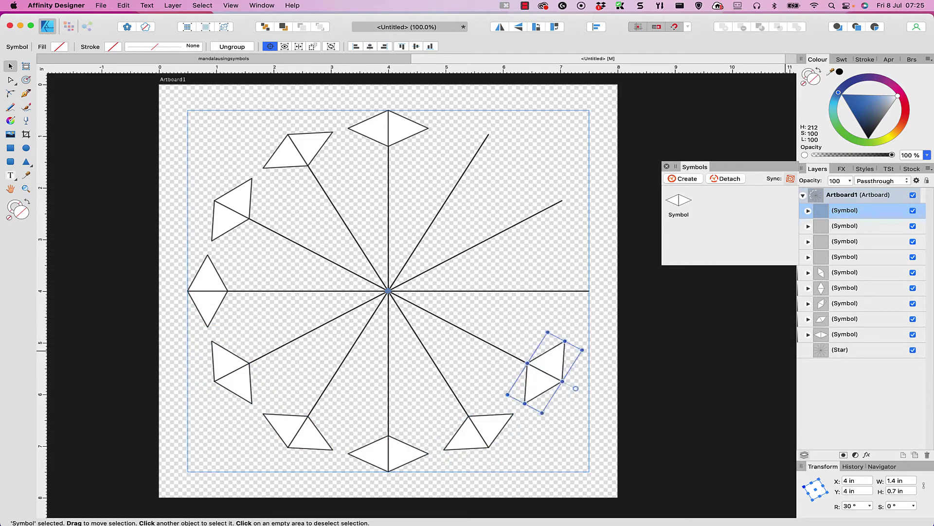
key(super+j)
key(super+j)
key(super+j)
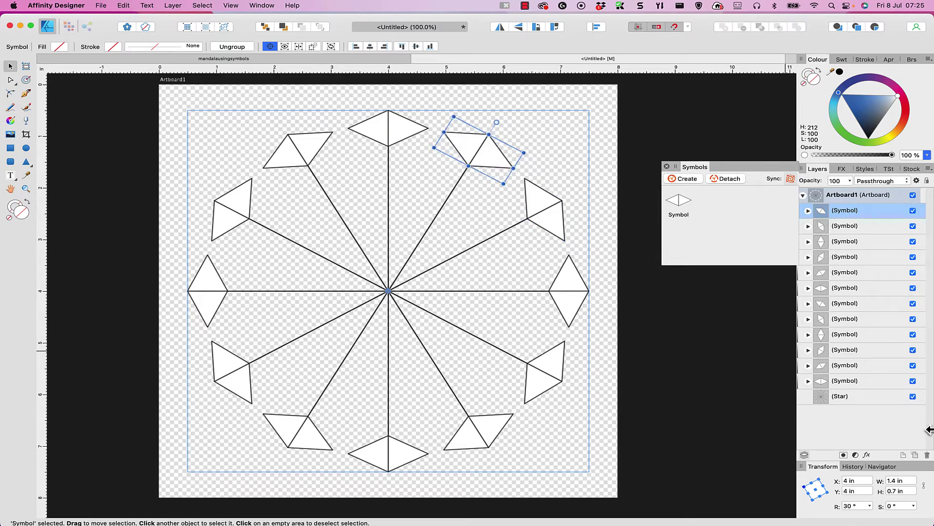
- Group the upper eleven symbols in the layer stack and select the lower of the two triangles inside the remaining ungrouped symbol
shift+click(857, 365)
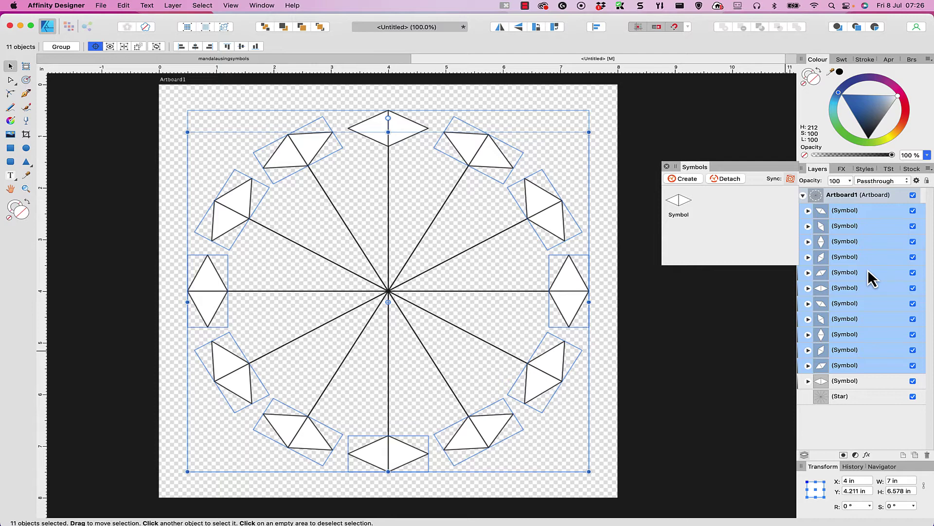
key(super+g)
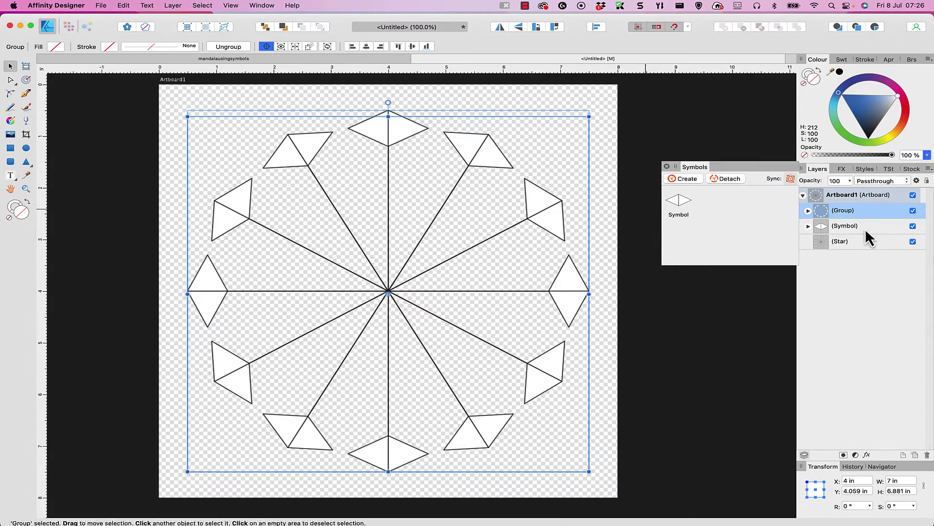
click(808, 226)
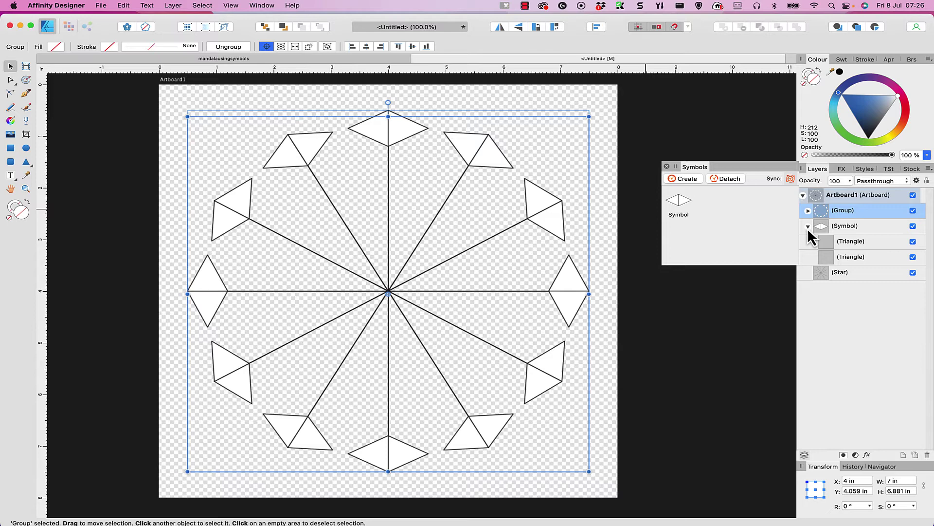
click(858, 257)
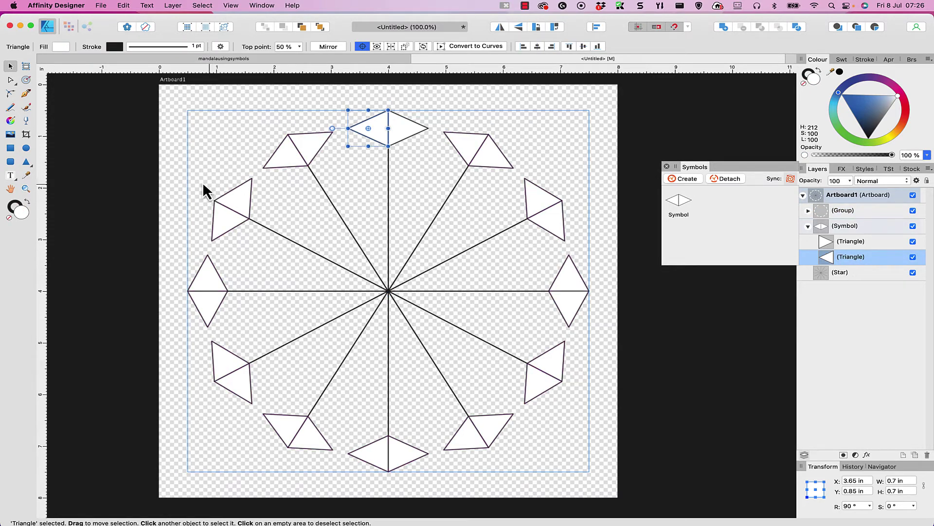
- Draw a closed four-sided shape with the Pen tool inside the ungrouped symbol, below and slightly left of the uppermost diamond
click(27, 94)
click(336, 187)
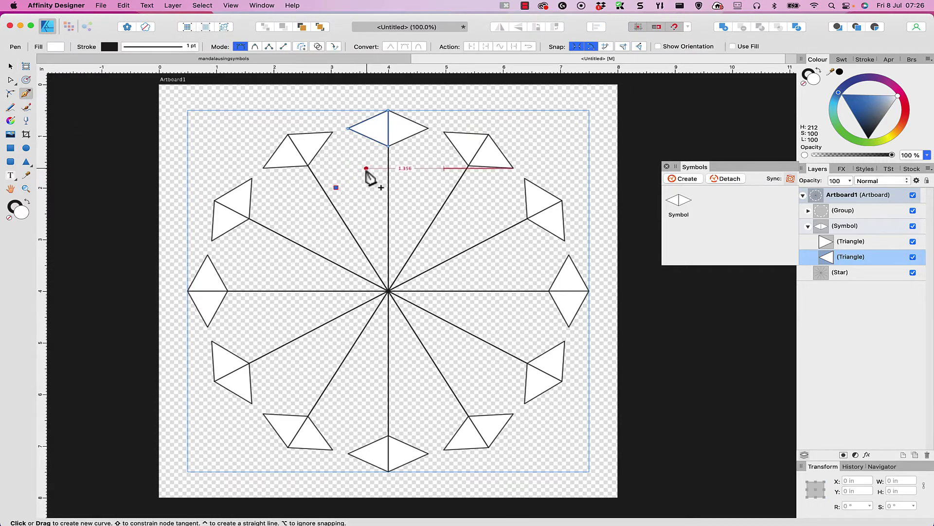
click(366, 169)
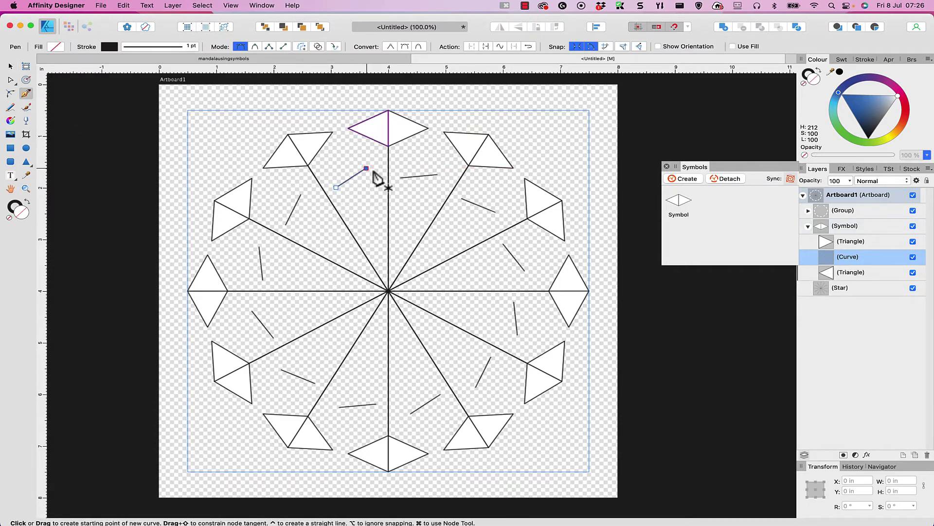
click(368, 200)
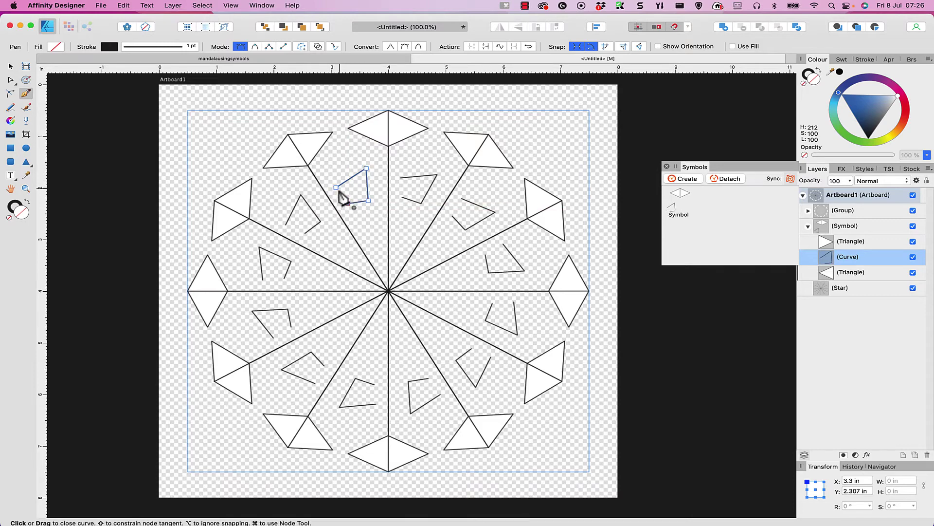
click(336, 187)
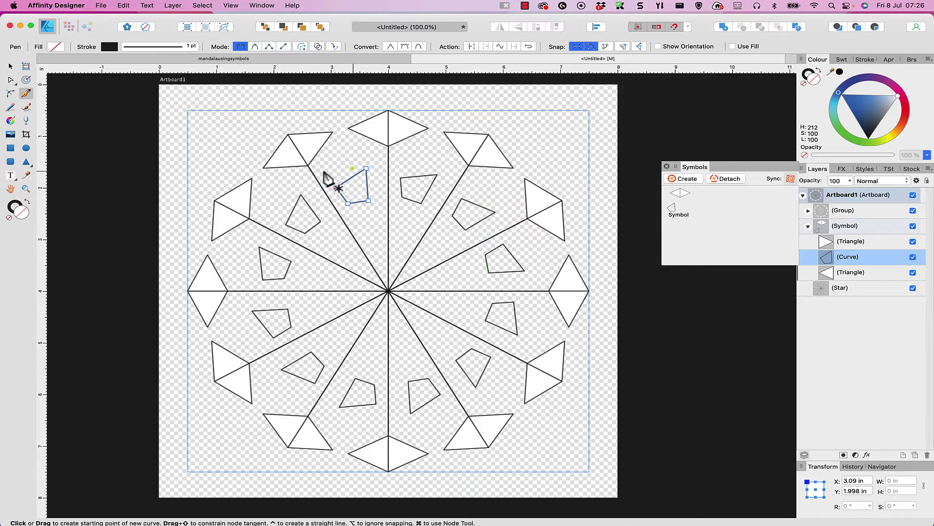
- Draw a small spiral with the Pencil tool below the four-sided shape, plus a large looping curve around the centre with the Stabiliser on
click(10, 108)
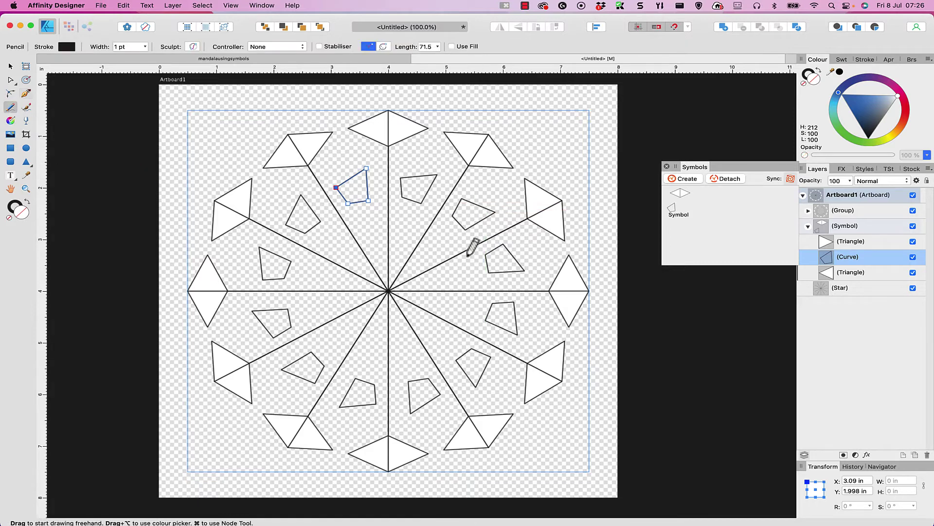
mouse_move(355, 230)
mouse_down()
mouse_move(362, 214)
mouse_move(380, 215)
mouse_move(372, 226)
mouse_up()
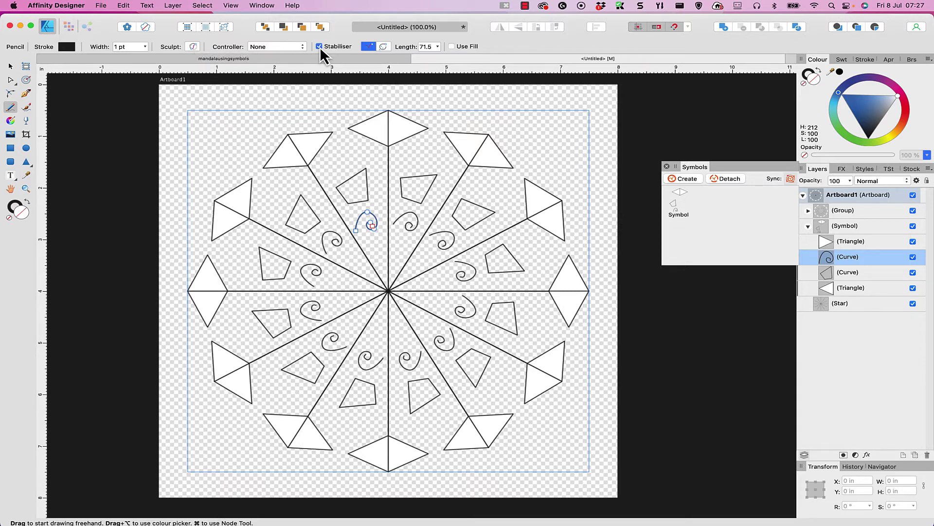
click(302, 46)
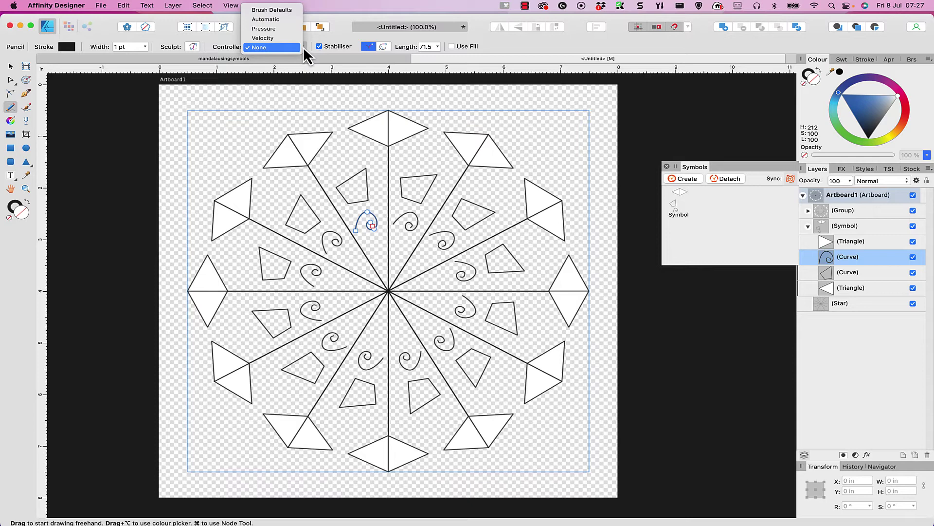
click(303, 47)
mouse_move(385, 241)
mouse_down()
mouse_move(362, 249)
mouse_move(379, 279)
mouse_move(424, 277)
mouse_move(427, 232)
mouse_move(414, 209)
mouse_move(374, 193)
mouse_move(326, 207)
mouse_move(307, 235)
mouse_move(317, 285)
mouse_move(391, 294)
mouse_up()
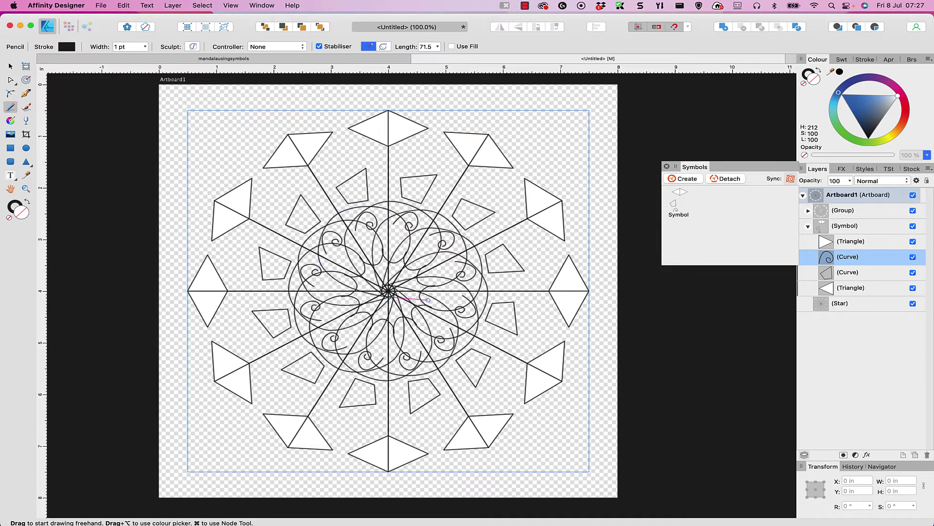
- Set the pencil stabiliser length to 7.2 and draw a small flat spiral just above the four-sided shape
click(437, 46)
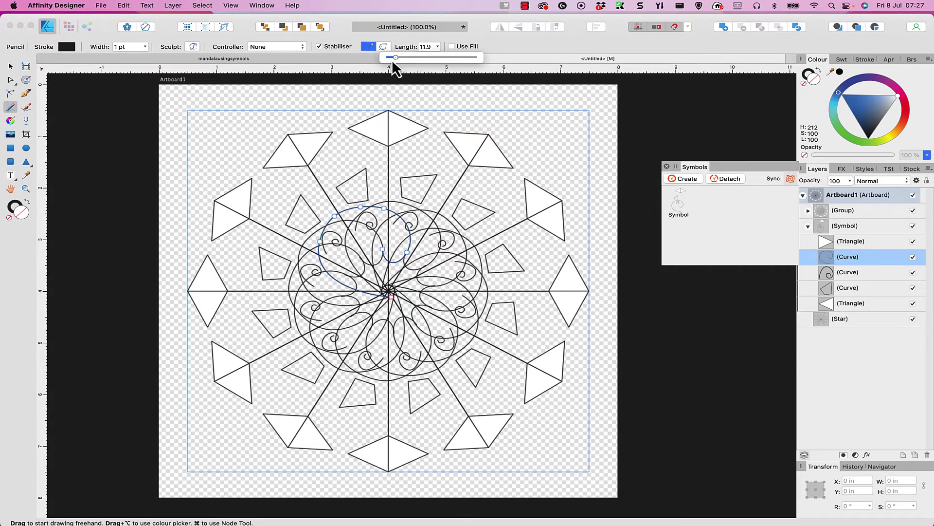
drag(392, 60, 389, 60)
click(362, 159)
mouse_move(362, 160)
mouse_down()
mouse_move(332, 157)
mouse_move(351, 171)
mouse_move(356, 165)
mouse_move(341, 167)
mouse_up()
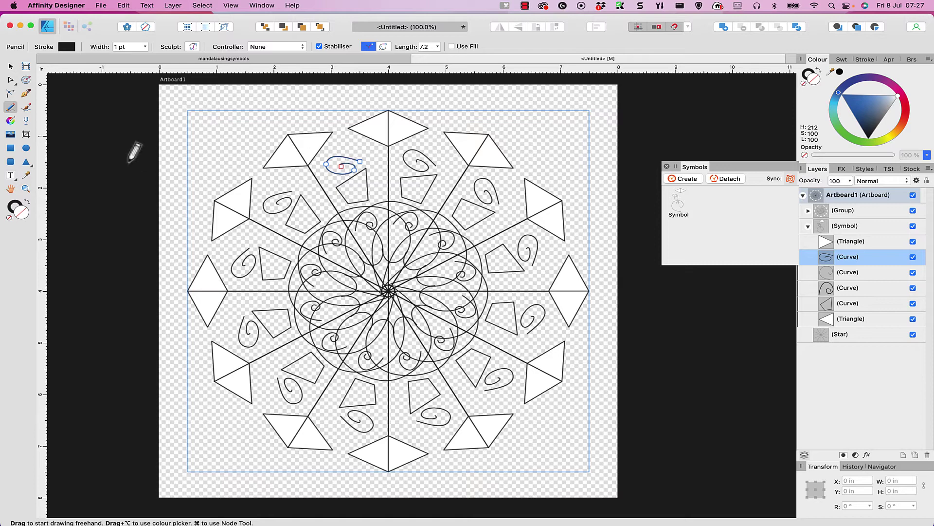
- Paint two curved strokes inside the symbol with the Vector Brush at 16 px width
click(26, 107)
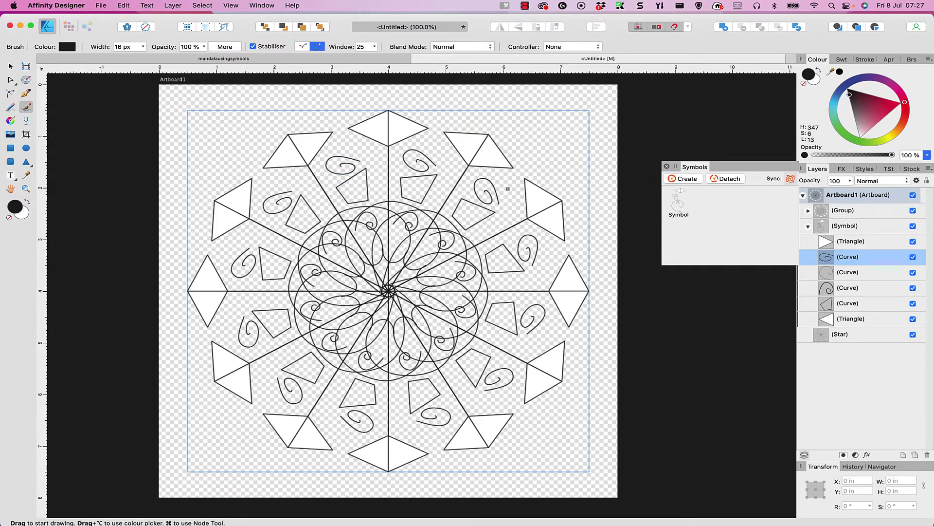
mouse_move(508, 189)
mouse_down()
mouse_move(491, 178)
mouse_move(475, 186)
mouse_move(476, 209)
mouse_move(522, 213)
mouse_move(536, 198)
mouse_move(539, 224)
mouse_move(526, 233)
mouse_move(481, 237)
mouse_move(466, 228)
mouse_move(460, 193)
mouse_up()
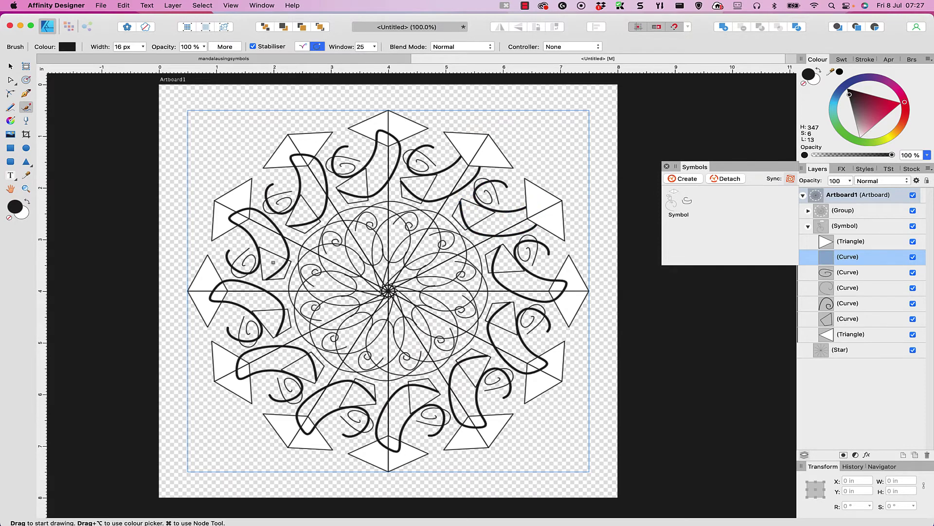
mouse_move(276, 266)
mouse_down()
mouse_move(297, 272)
mouse_move(282, 299)
mouse_up()
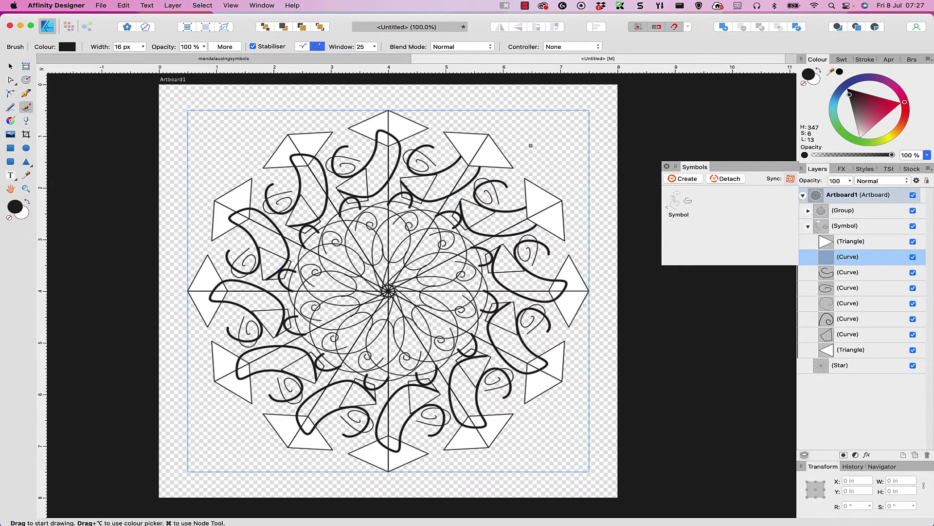
- Choose the fourth 64 px Chunky Markers brush and paint an S-shaped stroke near the mandala's centre
click(912, 59)
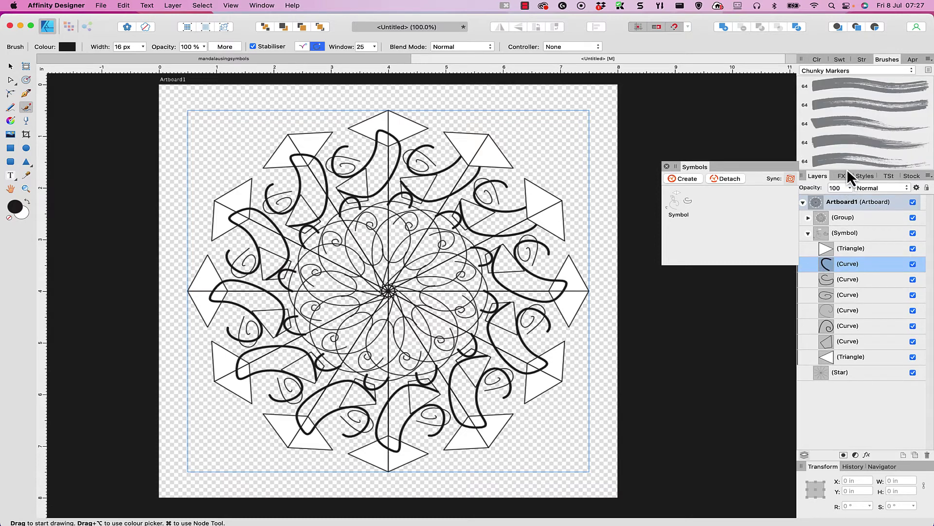
click(837, 142)
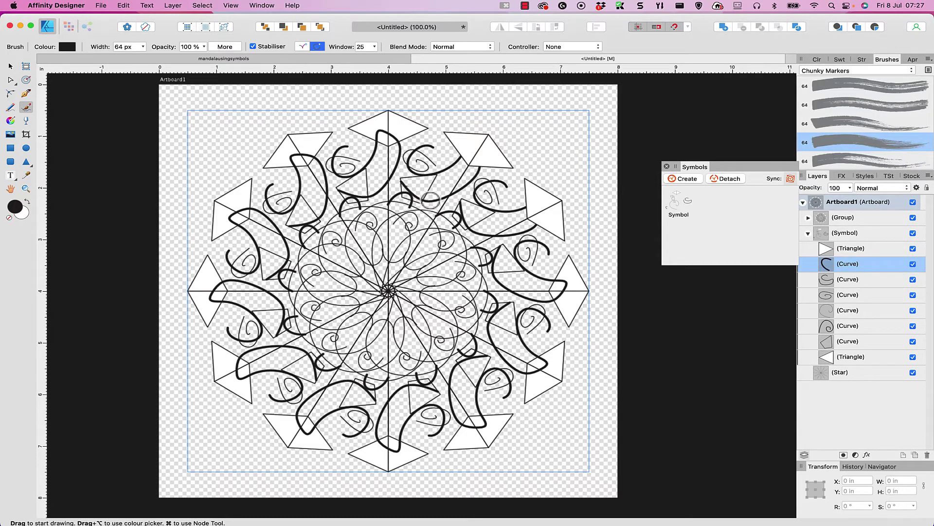
mouse_move(430, 200)
mouse_down()
mouse_move(399, 197)
mouse_move(388, 215)
mouse_move(443, 244)
mouse_move(426, 263)
mouse_move(366, 256)
mouse_move(359, 233)
mouse_move(383, 185)
mouse_up()
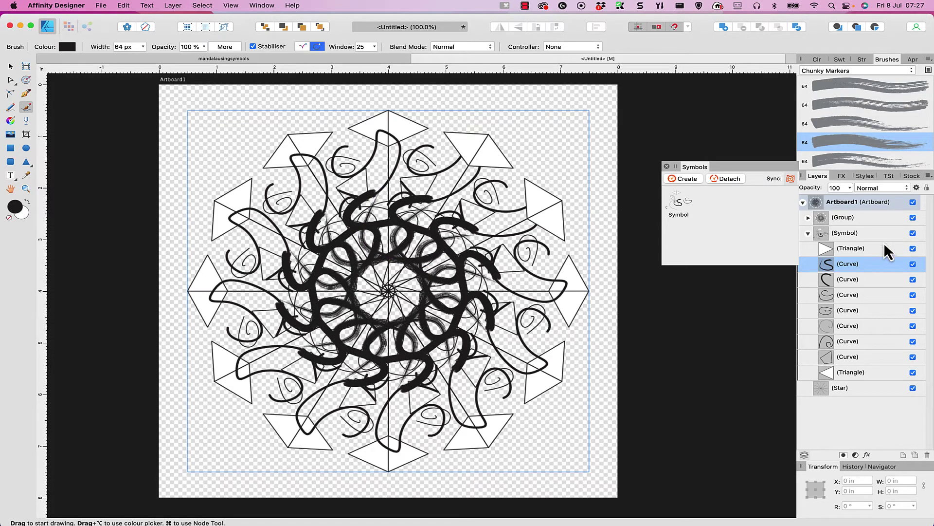
- Delete all seven drawn curves from the symbol, keeping only its two triangles
shift+click(857, 356)
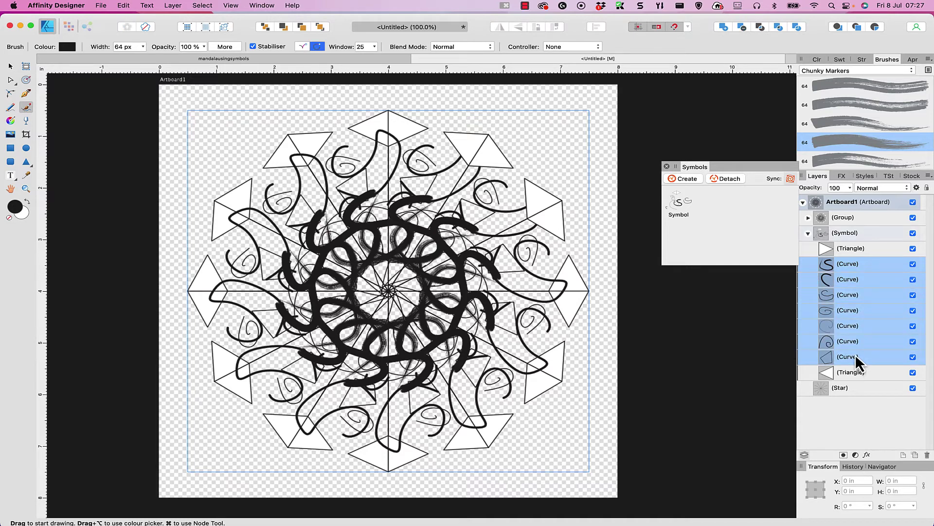
right_click(851, 305)
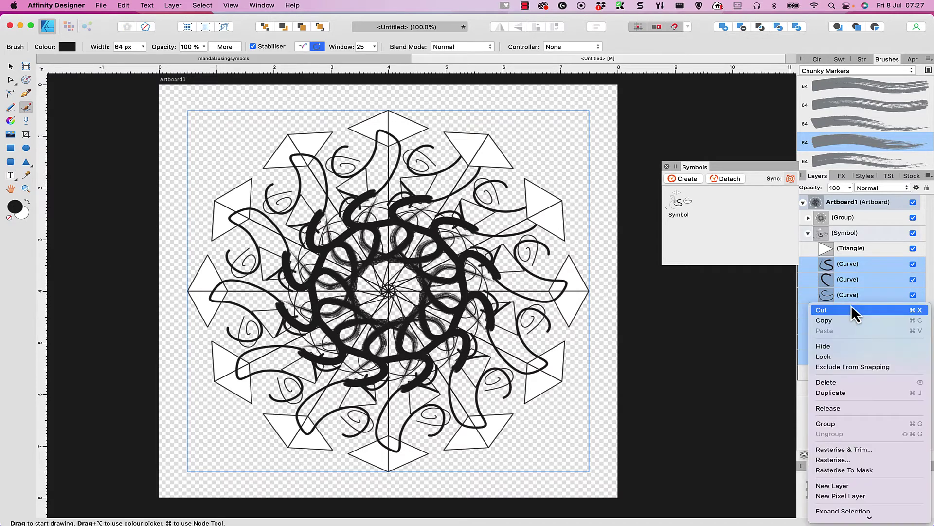
click(871, 386)
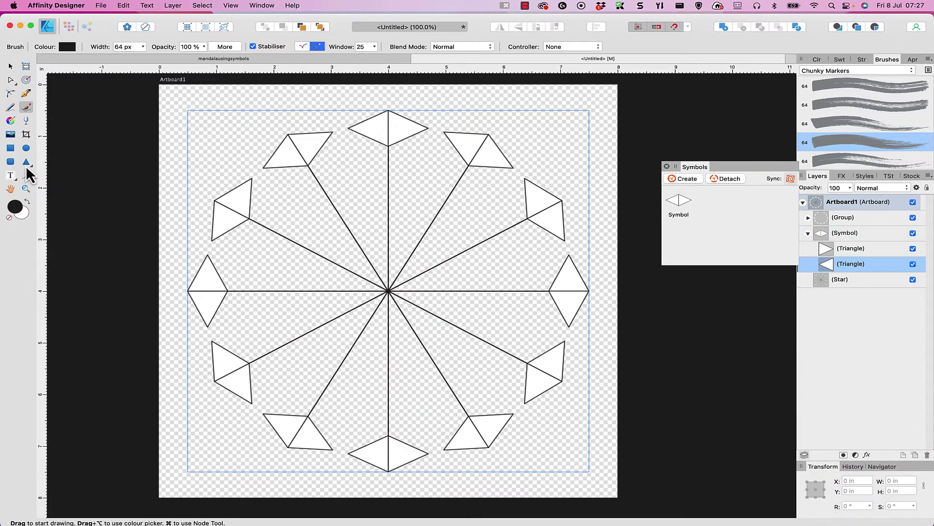
- Draw an ellipse about 0.81 × 0.855 in inside the symbol, just above the centre of the star
click(27, 149)
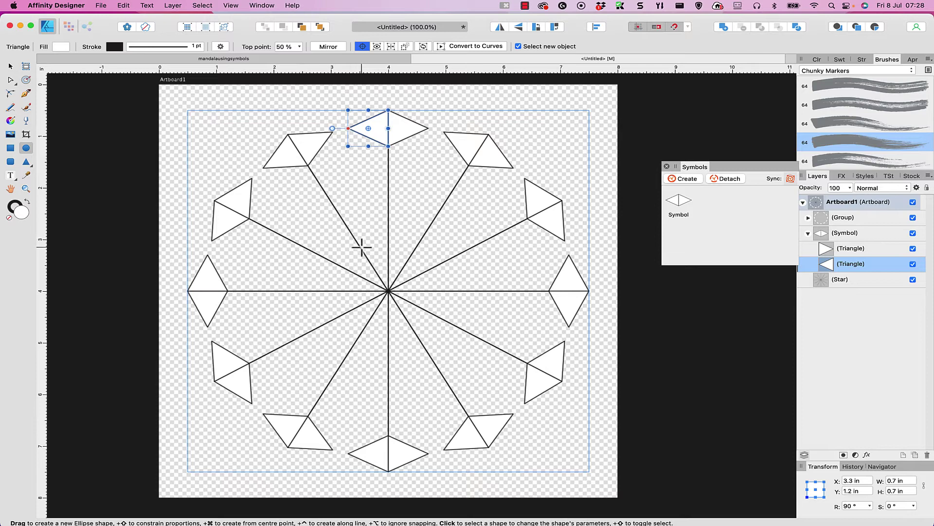
drag(361, 247, 407, 291)
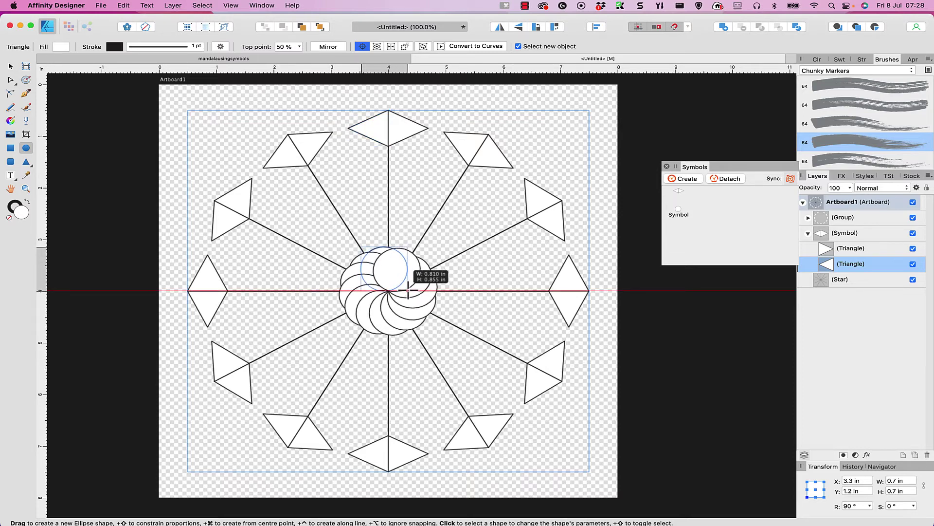
drag(408, 290, 408, 290)
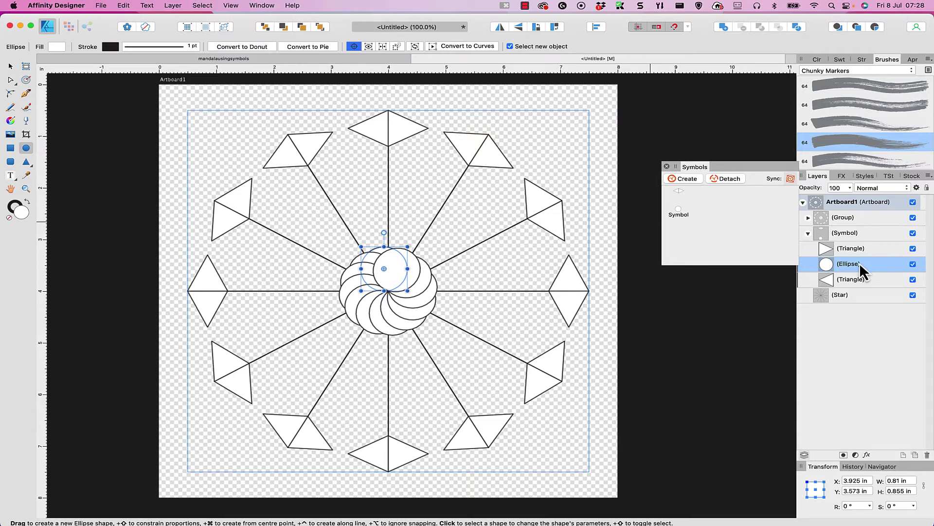
- Move the ellipse out of the symbol and the group so it sits as a separate layer directly above the star
drag(861, 273, 849, 222)
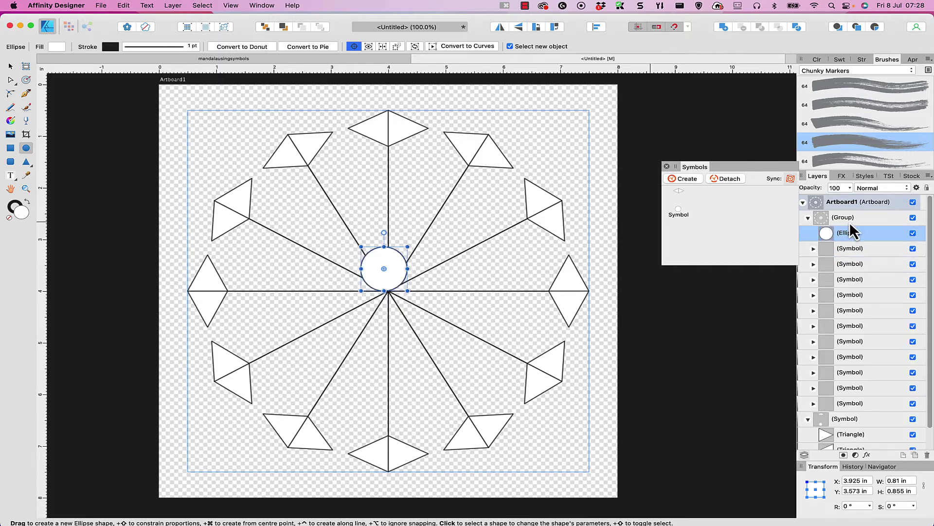
click(808, 218)
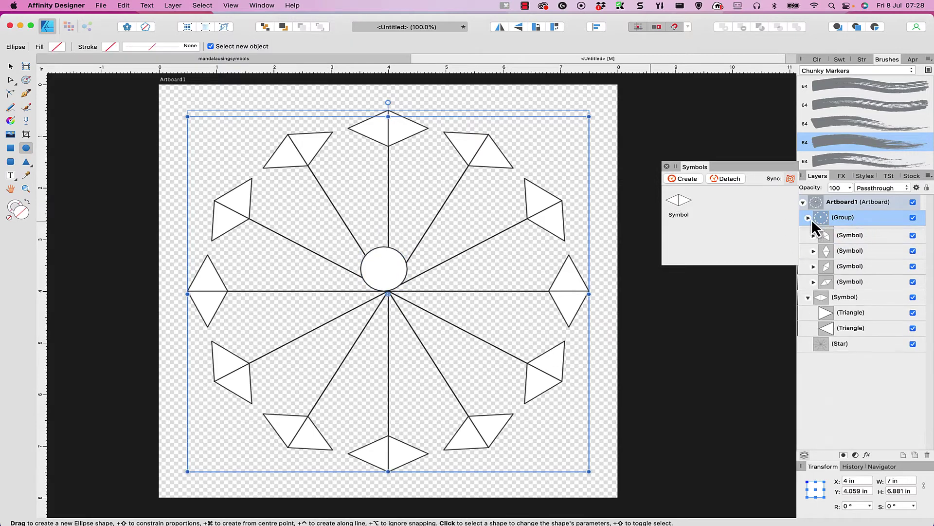
click(808, 218)
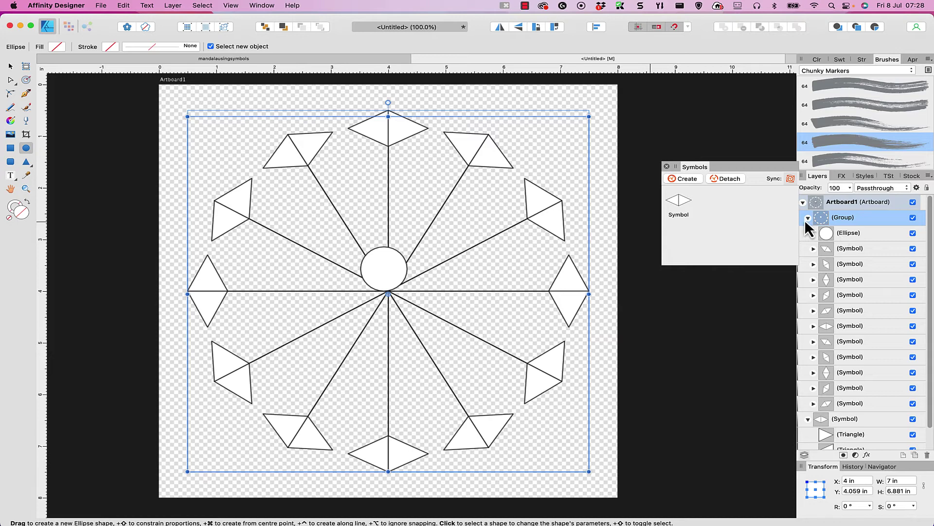
drag(838, 237, 827, 436)
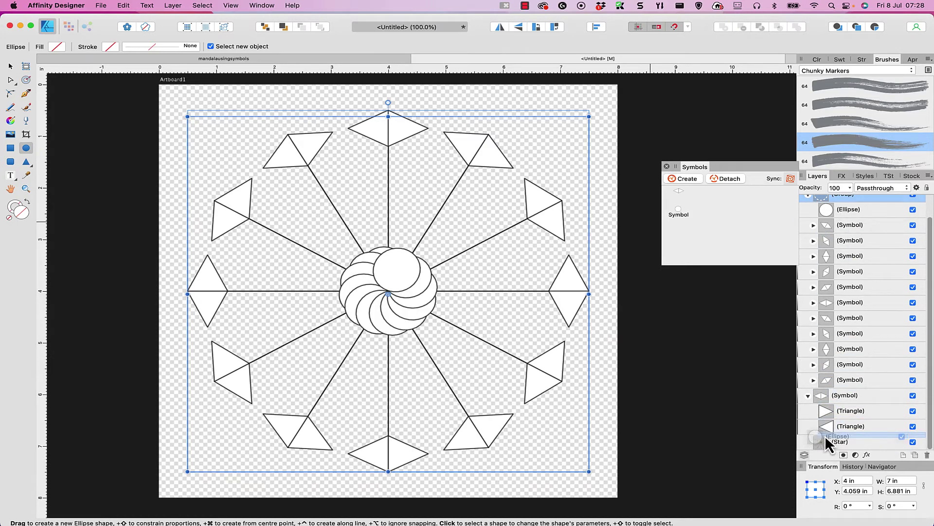
click(854, 433)
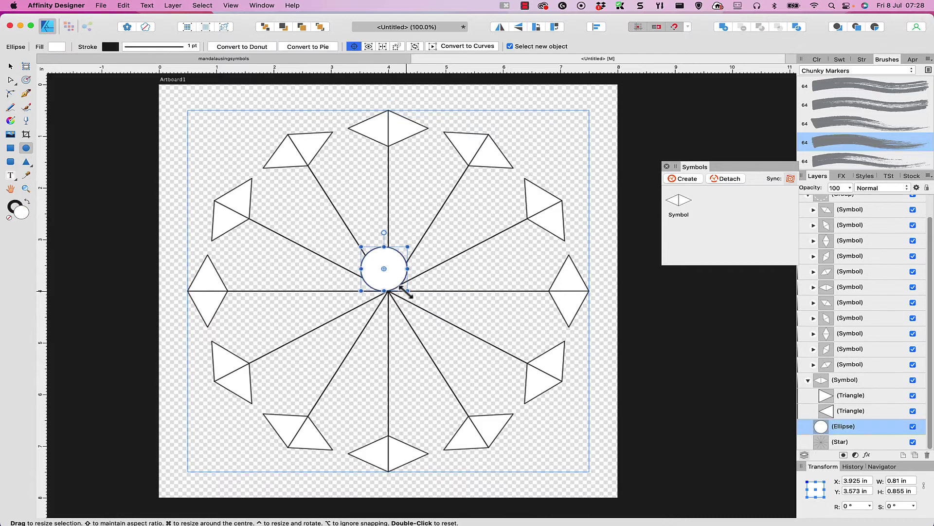
- Enlarge the ellipse to about 1.694 × 1.726 in and centre it on the star at 4 in, 4 in
drag(406, 291, 458, 335)
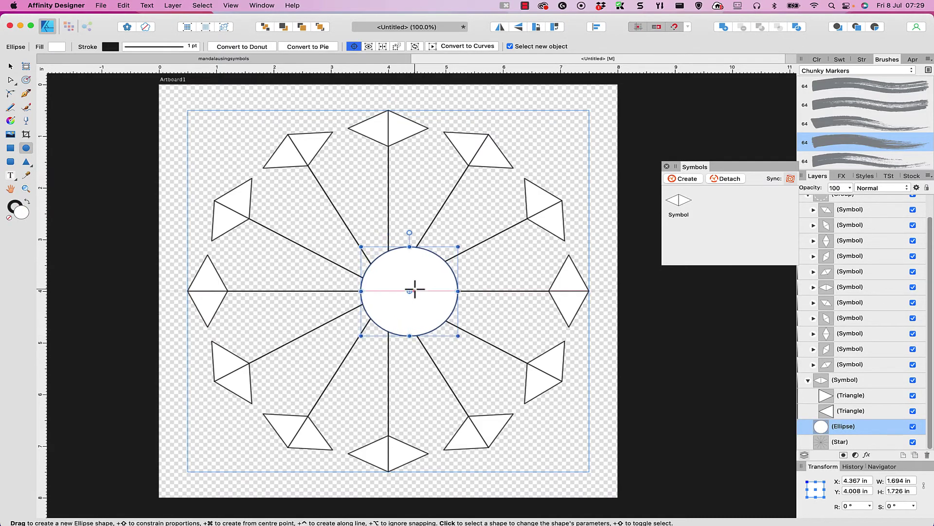
click(11, 67)
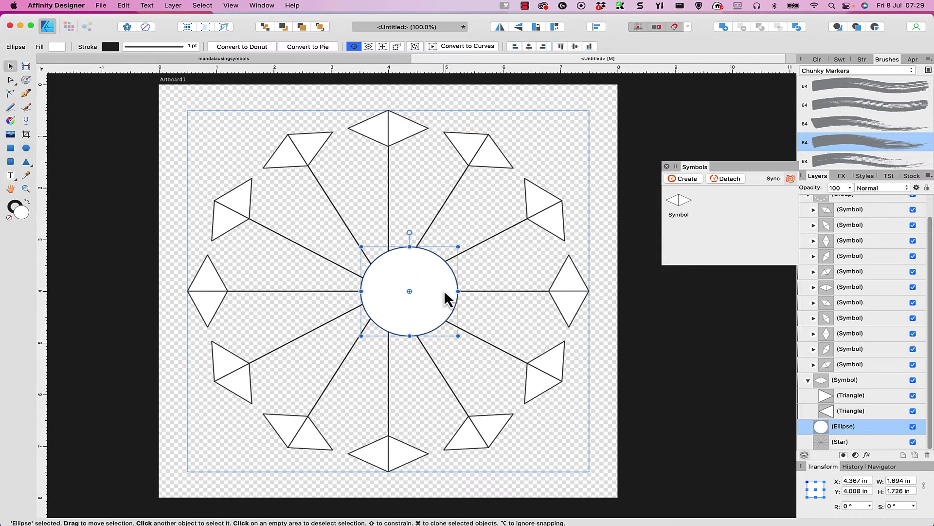
drag(425, 290, 407, 290)
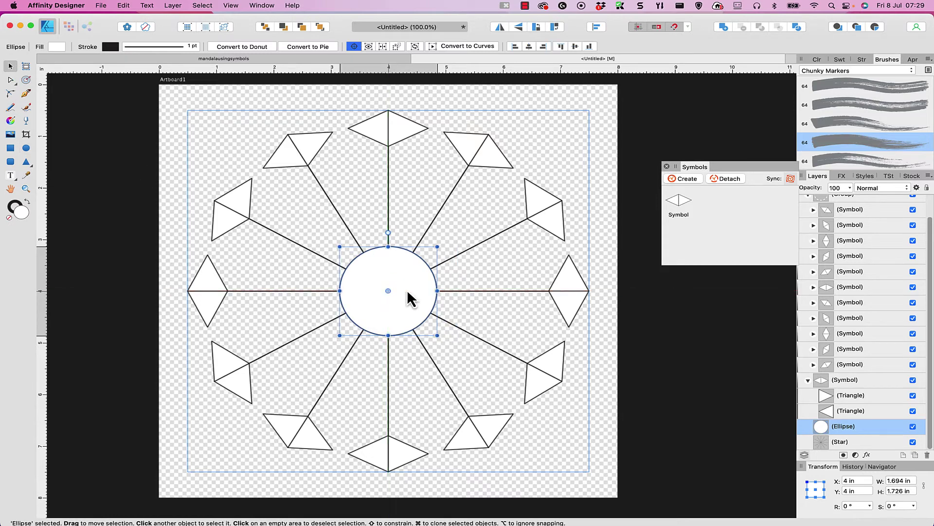
- Set the central ellipse's width and height to 2 in, making it a true circle
click(895, 480)
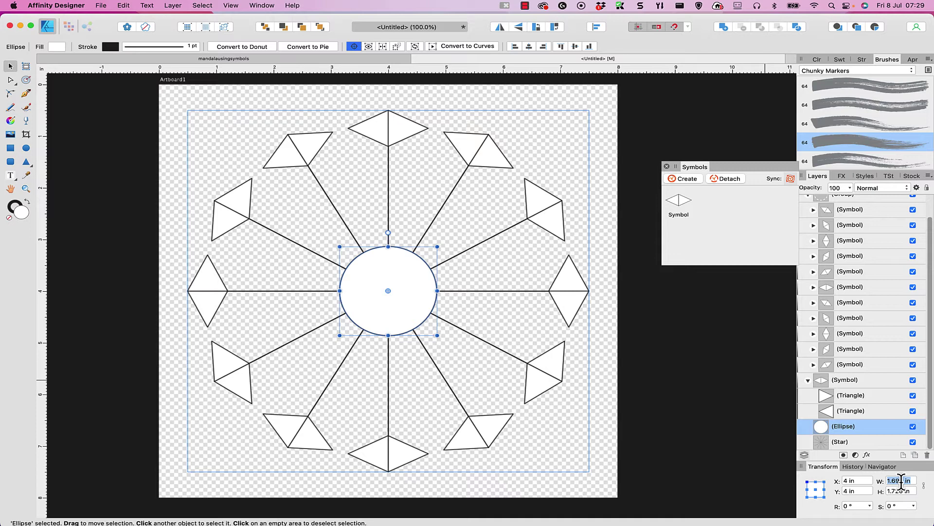
text(2)
key(Tab)
text(2)
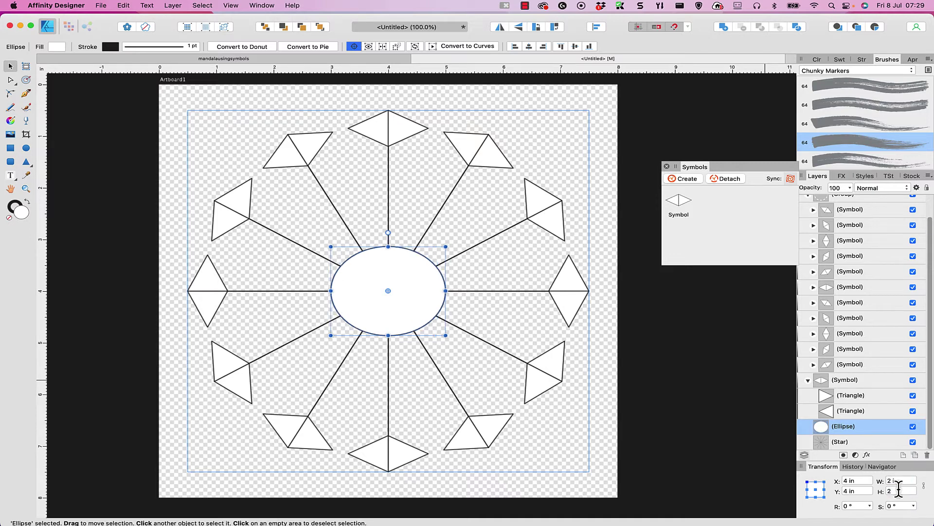
key(Return)
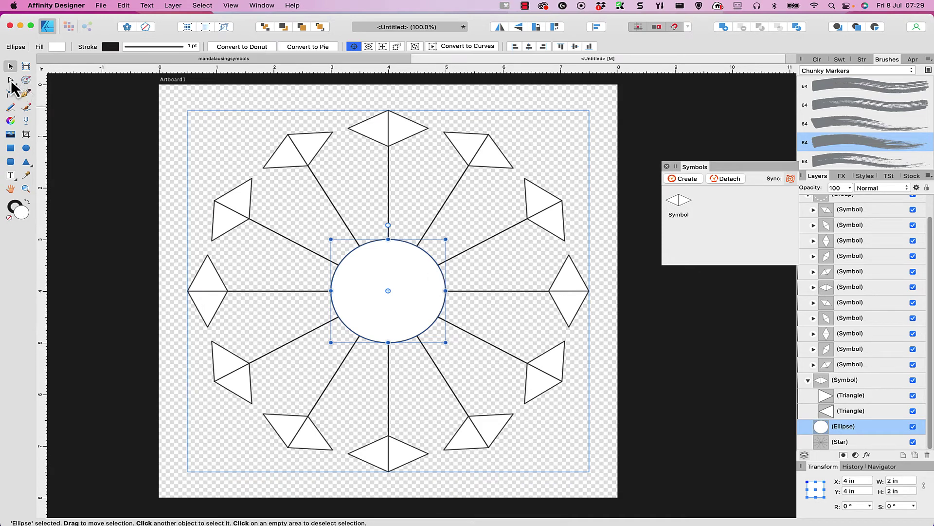
mouse_move(421, 282)
mouse_down()
mouse_move(444, 282)
mouse_move(422, 284)
mouse_up()
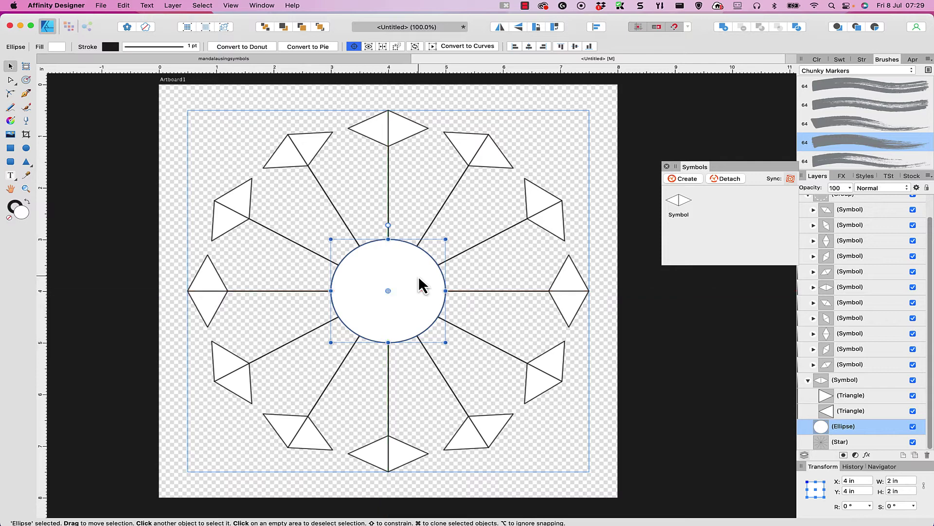
- Draw a five-pointed star about 1.128 × 1.258 in inside the central circle and align it horizontally with the circle's centre
click(30, 165)
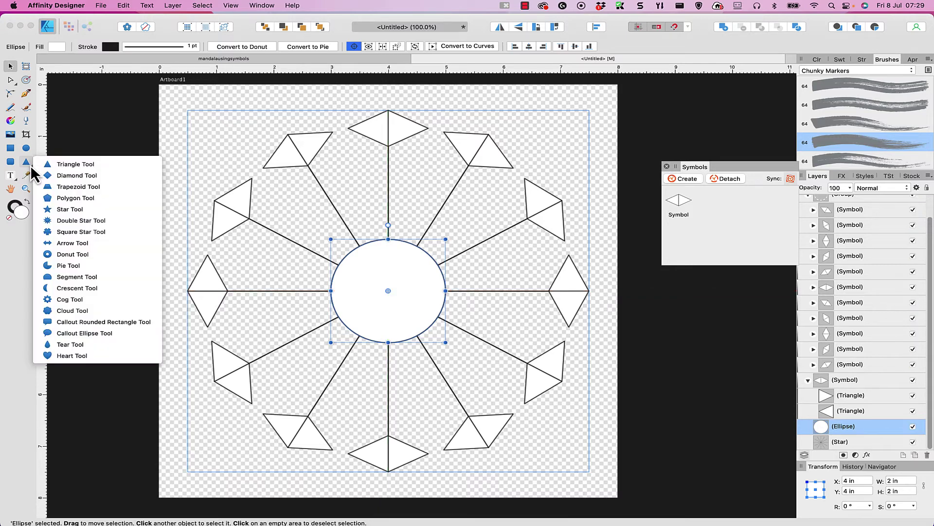
click(68, 209)
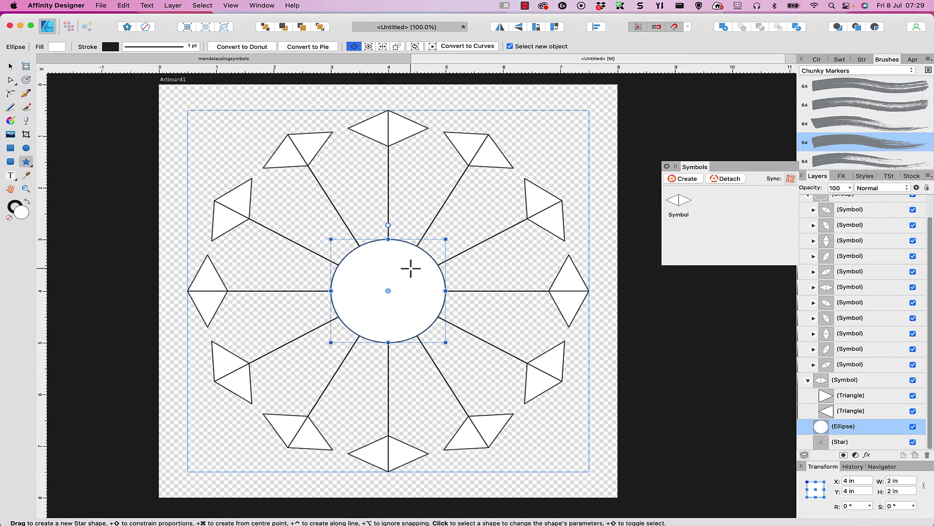
drag(363, 257, 428, 321)
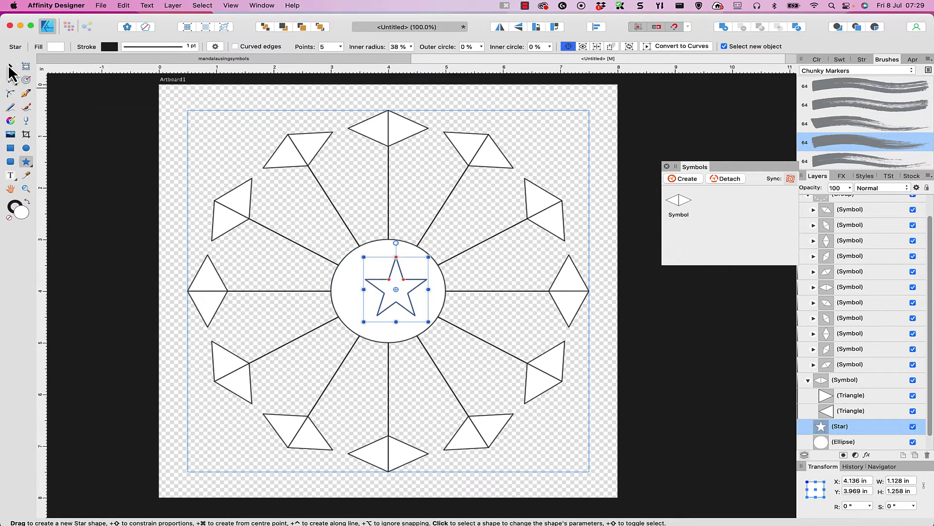
click(10, 67)
drag(401, 287, 395, 288)
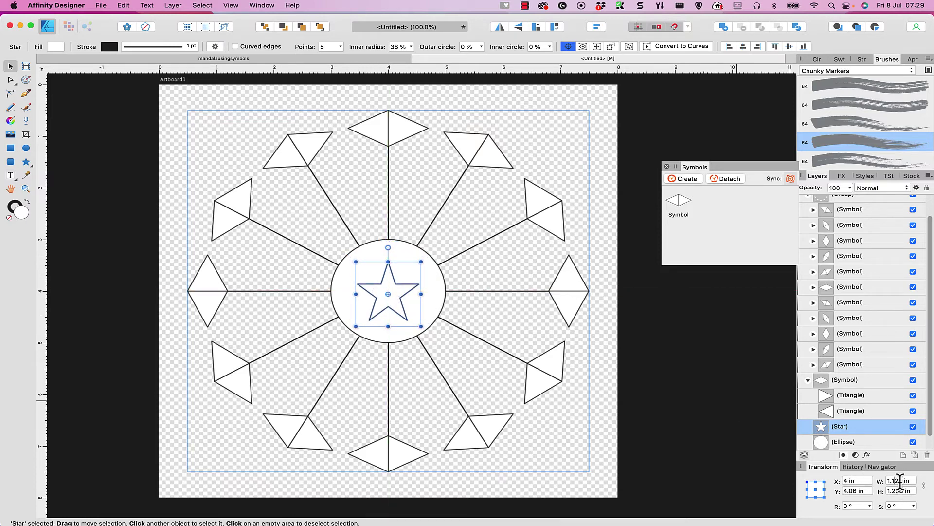
- Set the small star's width and height to 1.5 in
drag(904, 482, 886, 481)
text(1.5)
key(Tab)
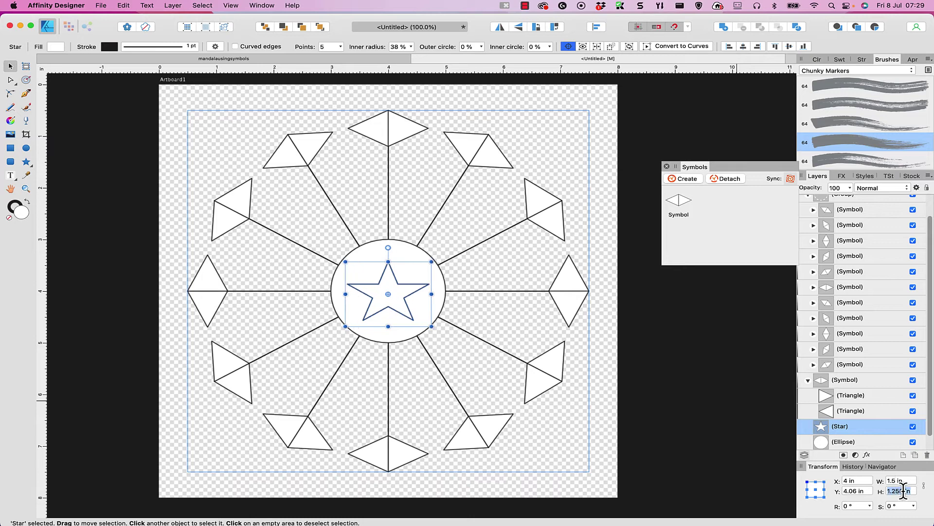
text(1.5)
key(Return)
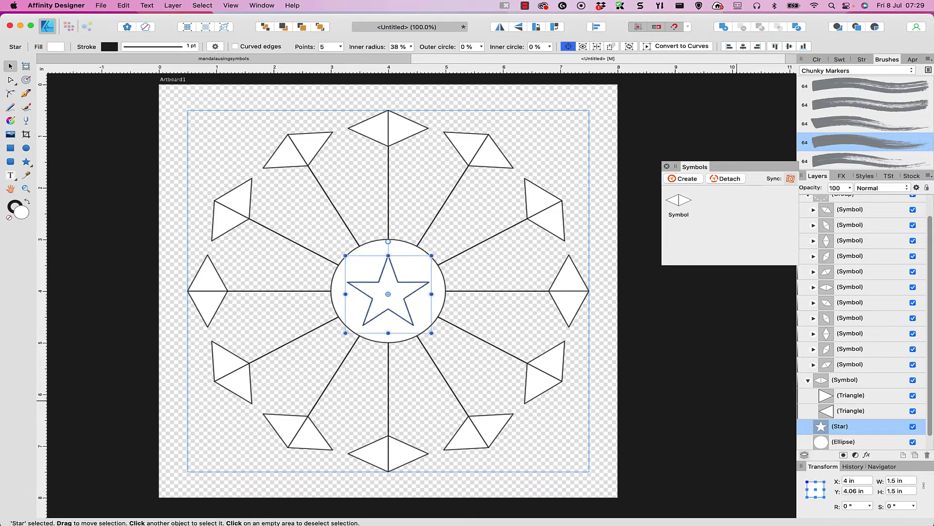
- Shape the small star into a flower with 12 points, 25% inner radius, 100% outer circle and 72% inner circle
click(341, 46)
drag(342, 57, 354, 57)
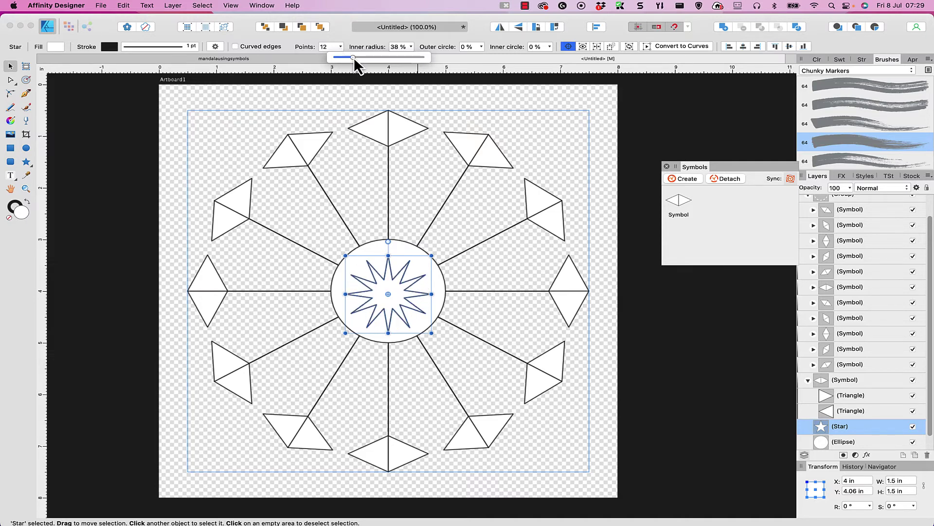
click(480, 46)
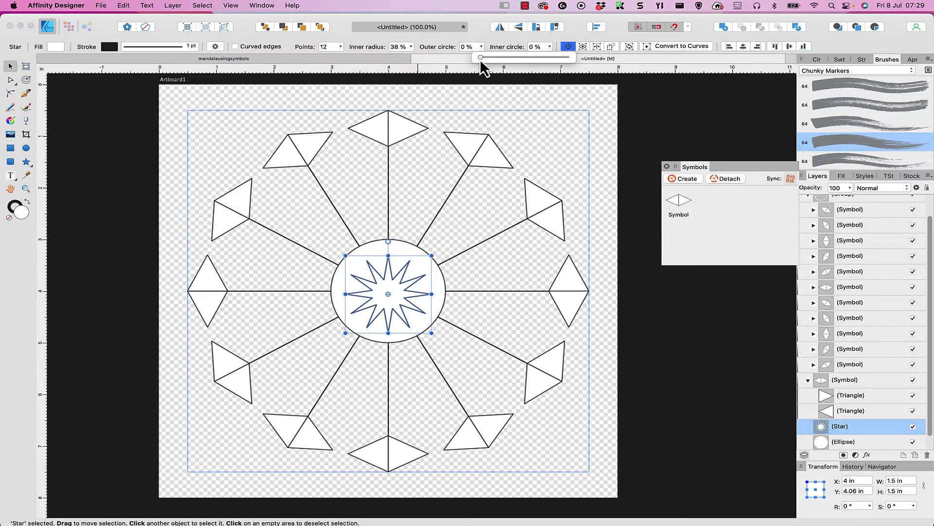
drag(480, 57, 607, 69)
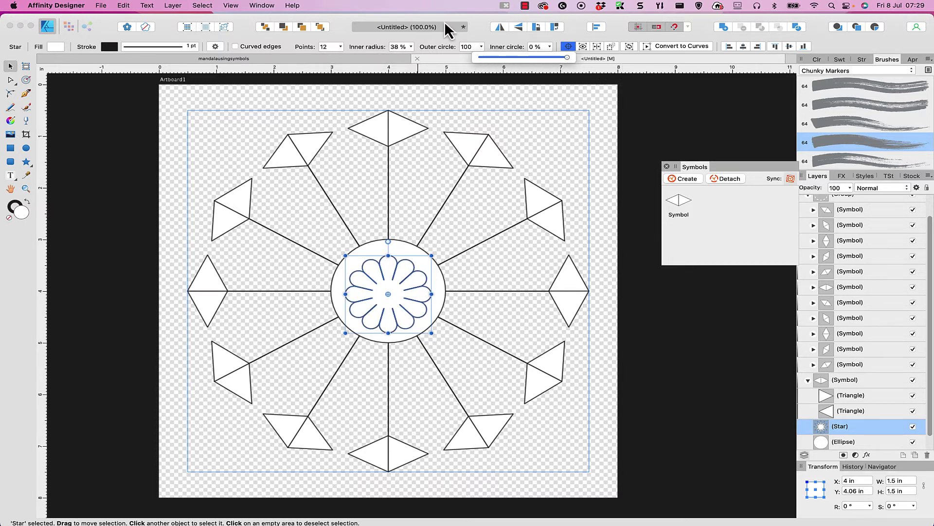
click(413, 47)
mouse_move(410, 57)
mouse_down()
mouse_move(369, 54)
mouse_move(464, 59)
mouse_move(400, 60)
mouse_up()
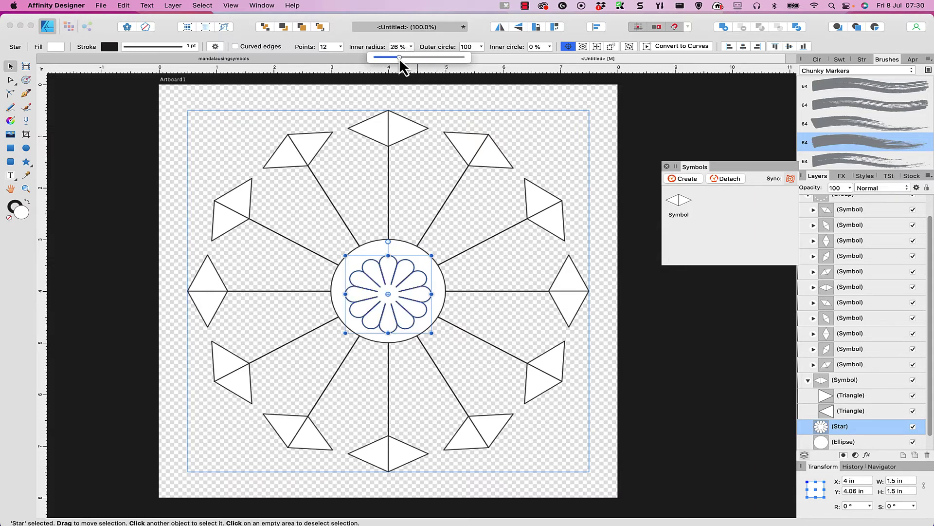
click(549, 48)
drag(549, 57, 611, 57)
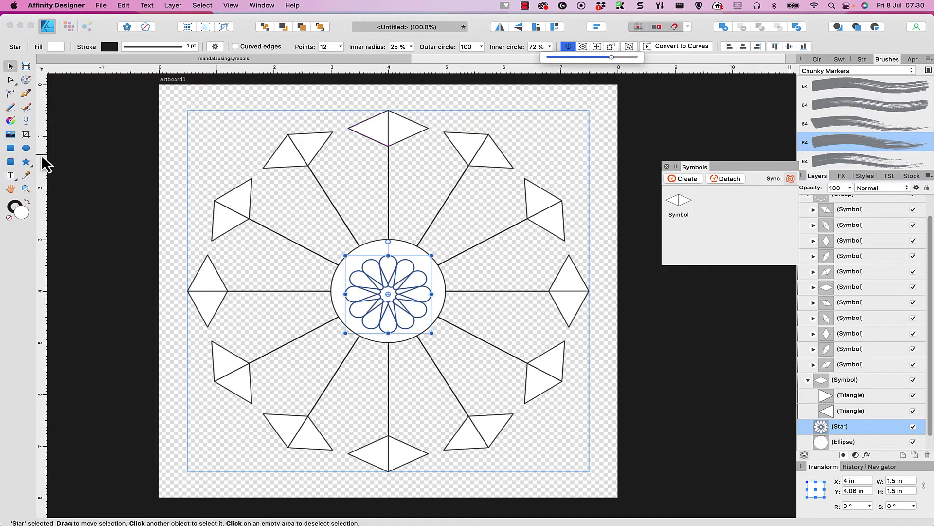
- Centre the flower-shaped star in the central circle at 4 in, 4 in, and deselect it
click(12, 71)
drag(396, 297, 393, 289)
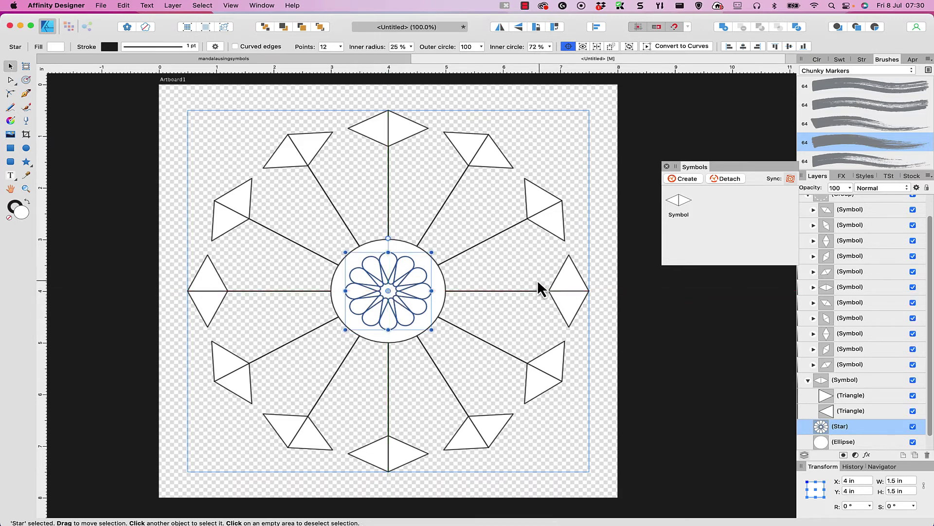
click(506, 274)
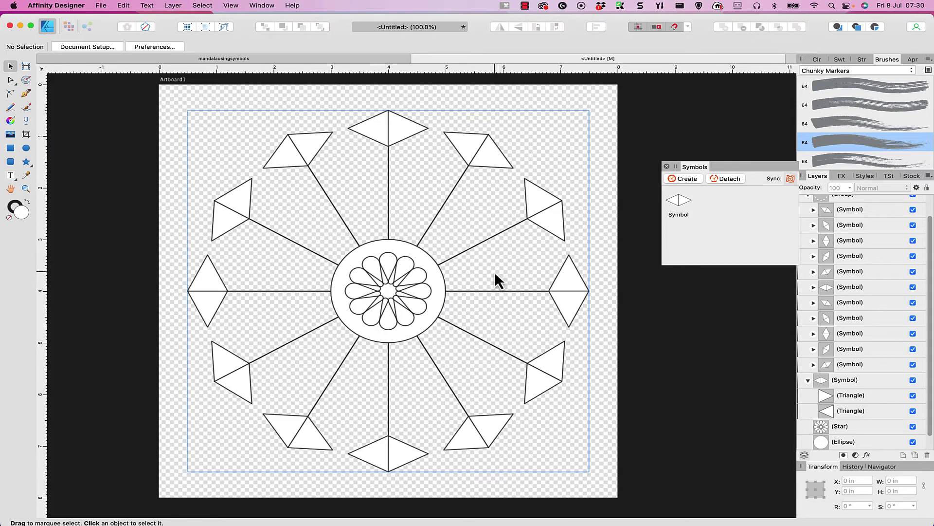
- Draw a tear about 0.518 × 0.96 in inside the symbol, on the vertical guide line with its round end touching the central circle
click(856, 409)
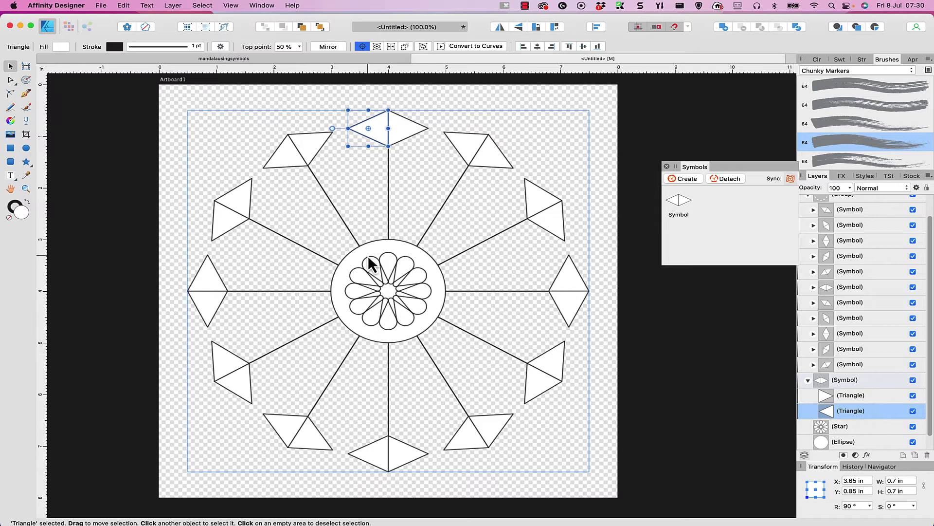
click(30, 165)
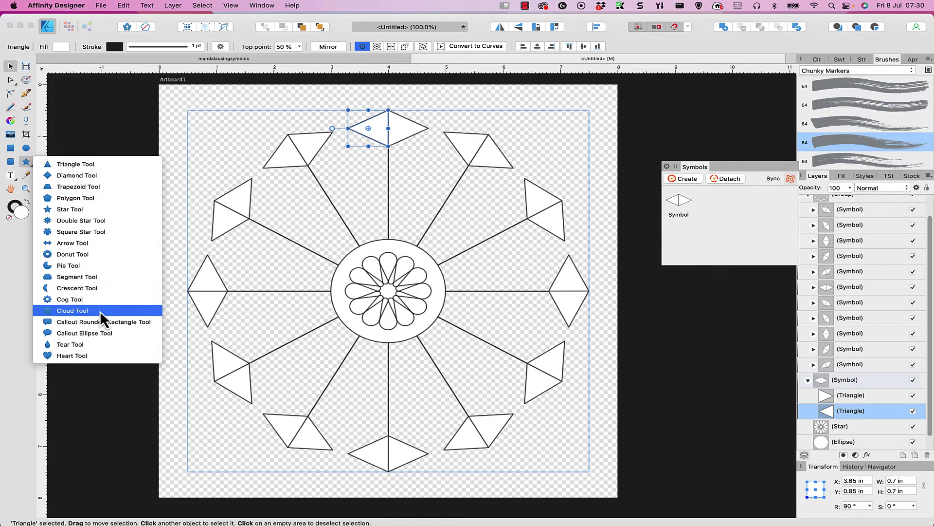
click(102, 343)
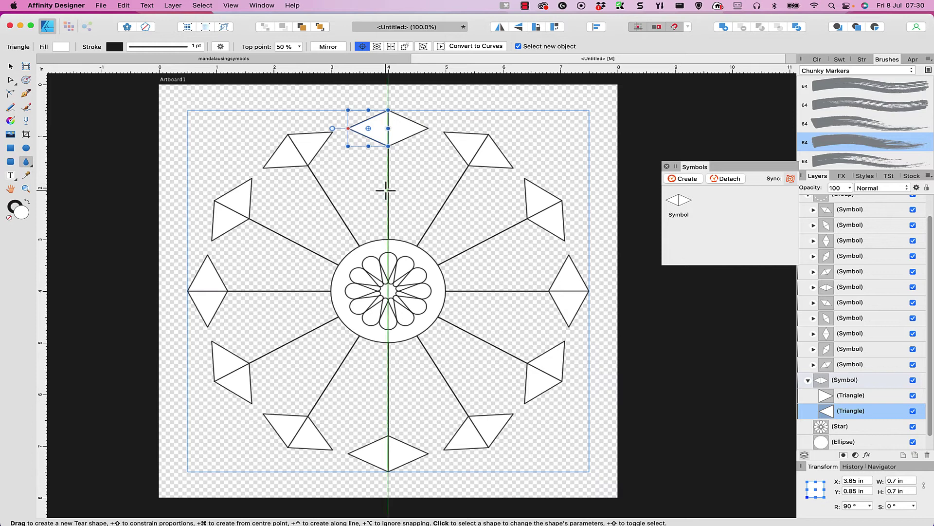
drag(388, 189, 393, 217)
key(v)
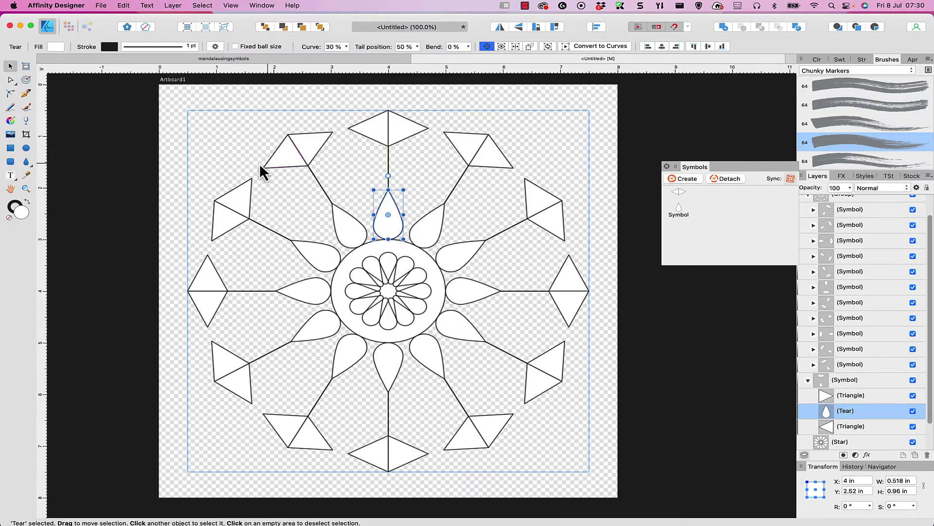
- Draw a circle about 0.67 in wide inside the symbol and place it between two tears at about 3.505 in, 2.185 in
click(26, 147)
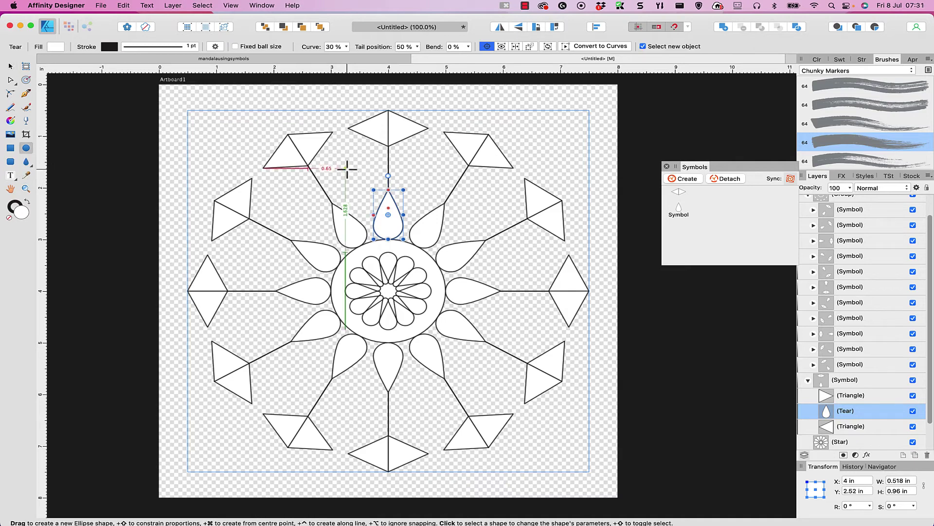
drag(346, 169, 377, 211)
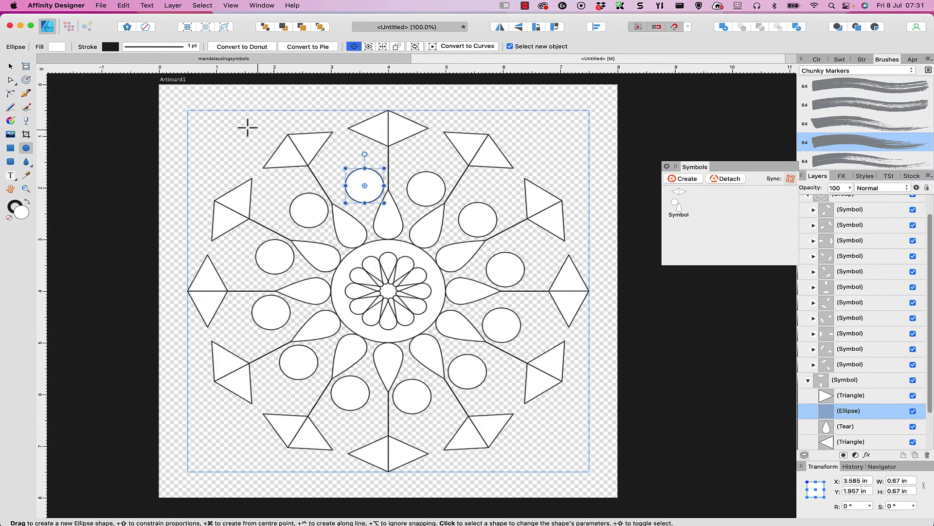
click(10, 66)
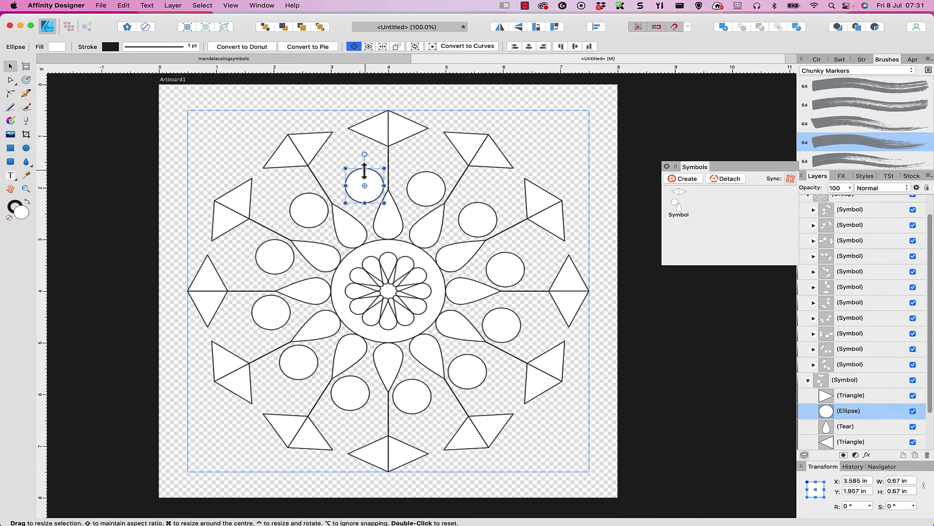
drag(365, 186, 362, 195)
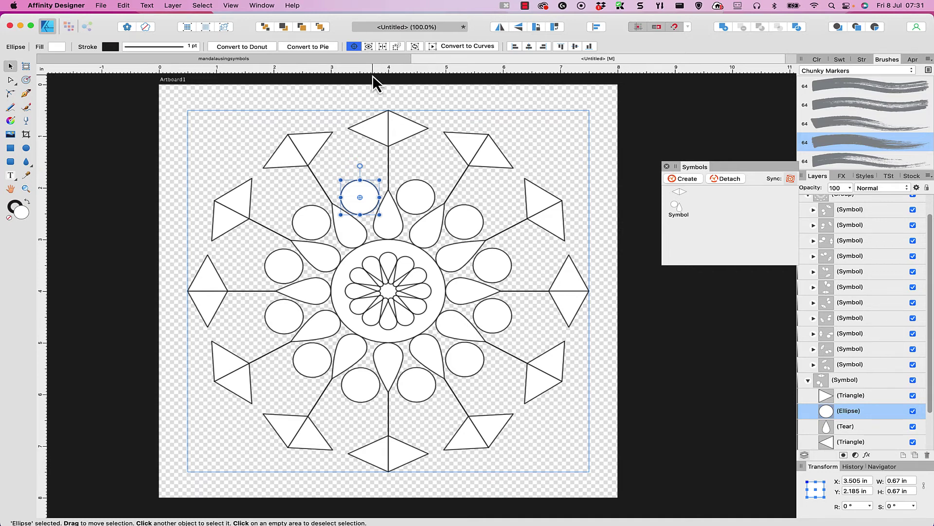
scroll(370, 74, down, 1)
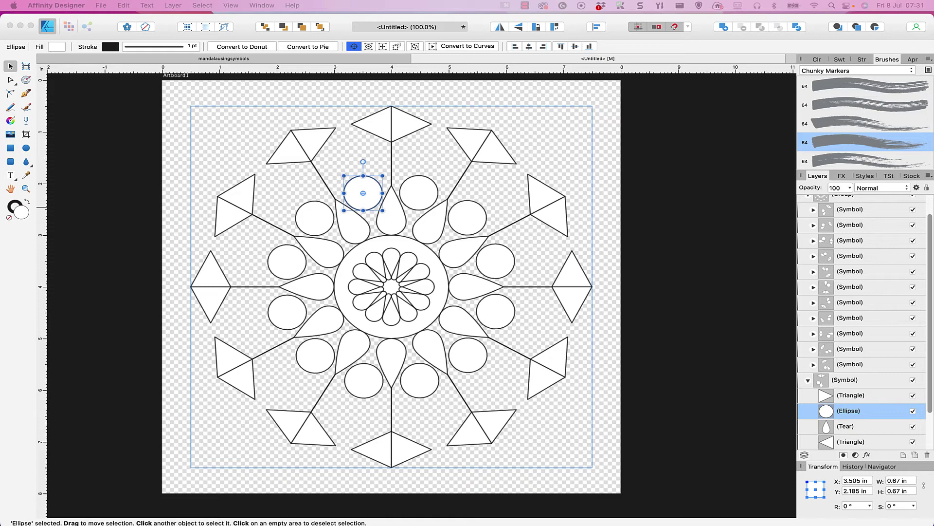
drag(0, 363, 300, 179)
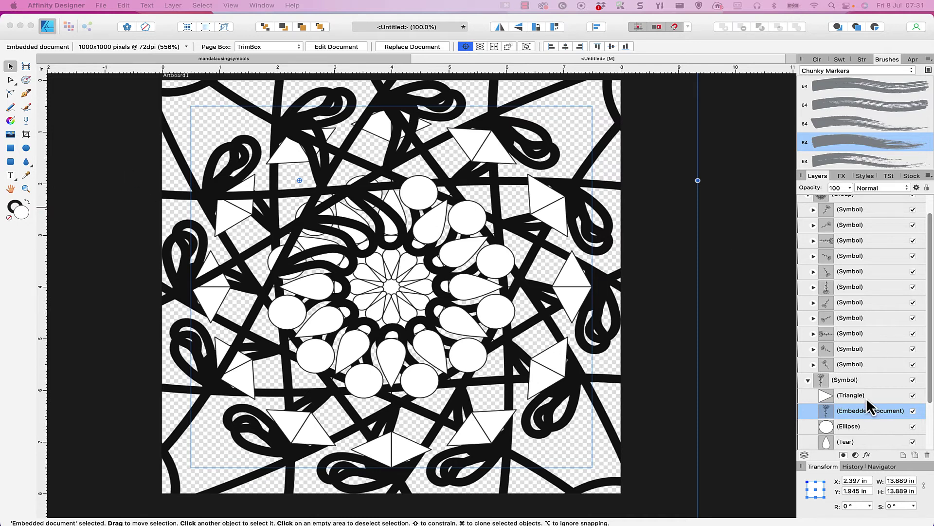
scroll(867, 400, down, 4)
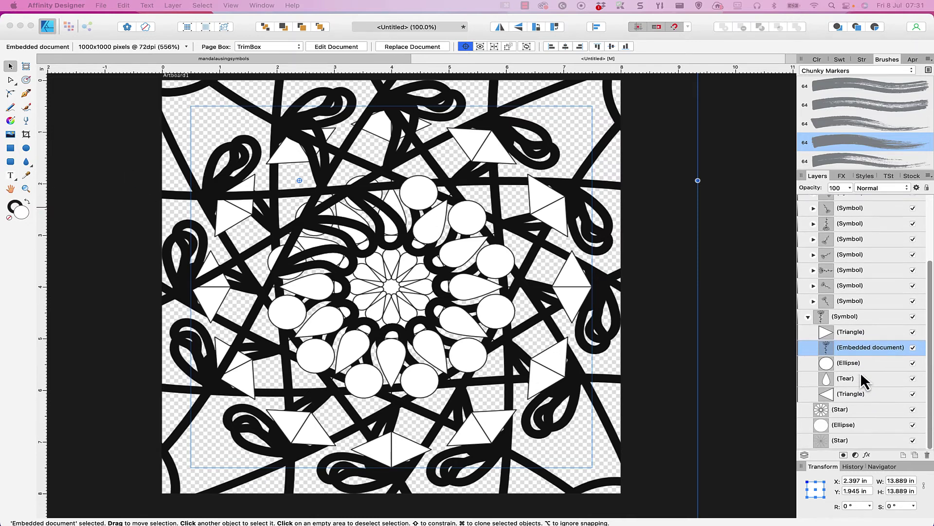
right_click(858, 348)
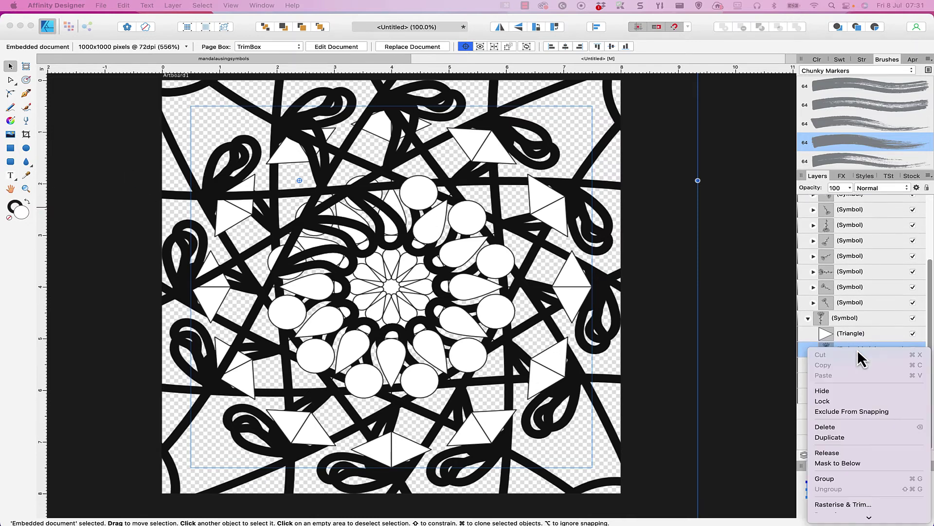
click(846, 428)
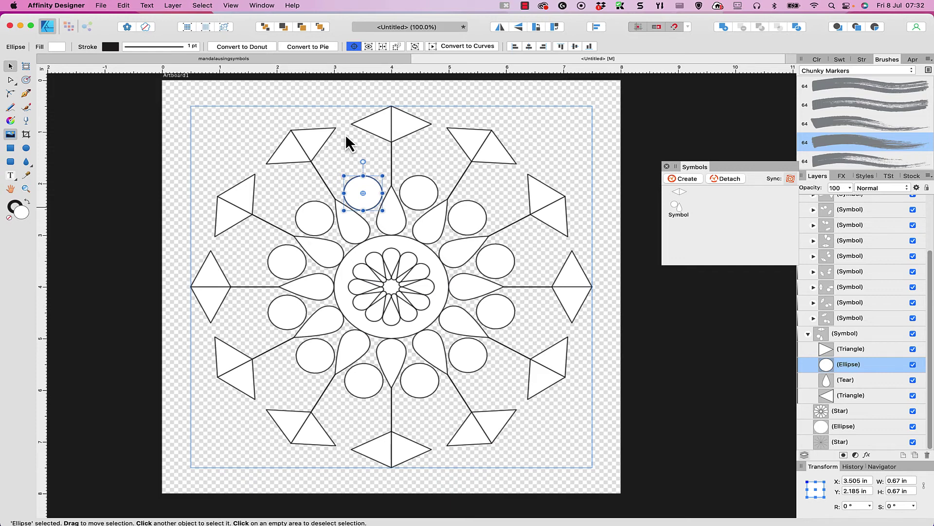
- Place Flower_Element_02.svg from the Flowers-9233798 SVG folder inside the symbol, about 0.915 in square, just outside the ring of circles
key(super+o)
click(392, 247)
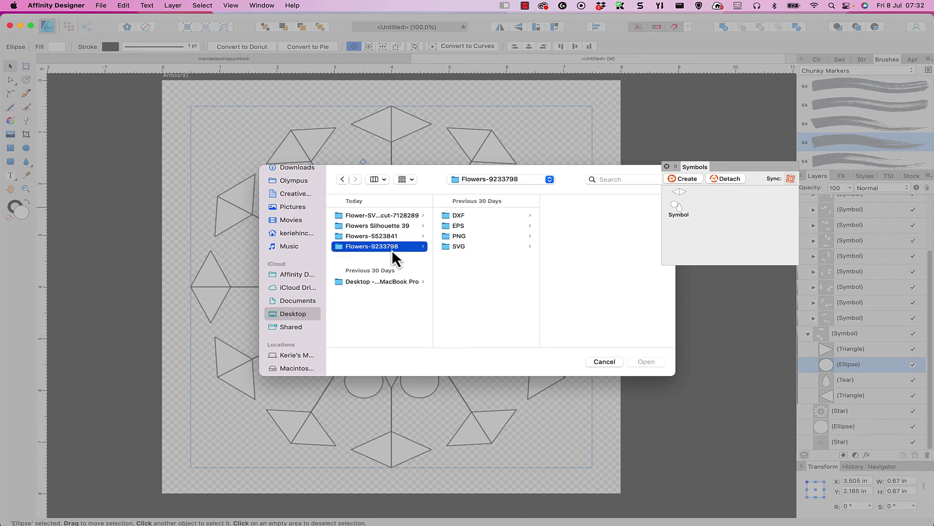
click(468, 246)
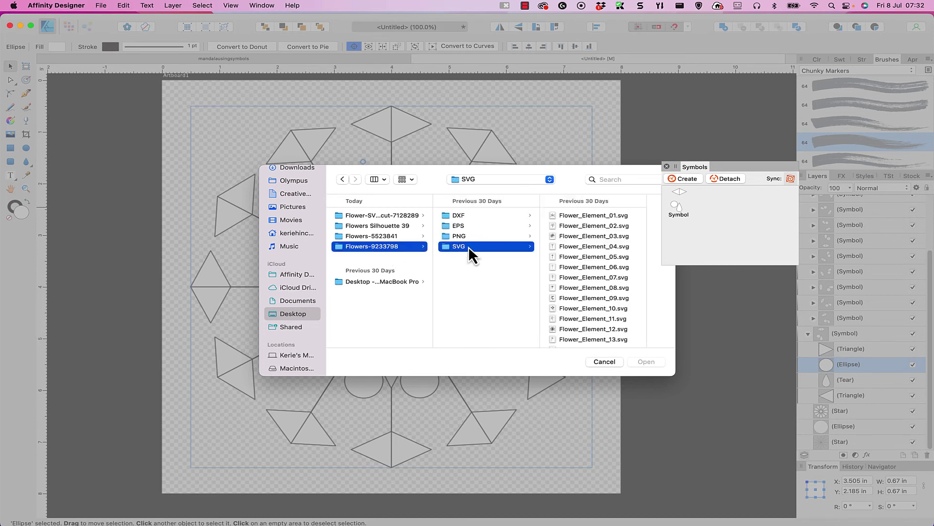
click(596, 226)
click(652, 364)
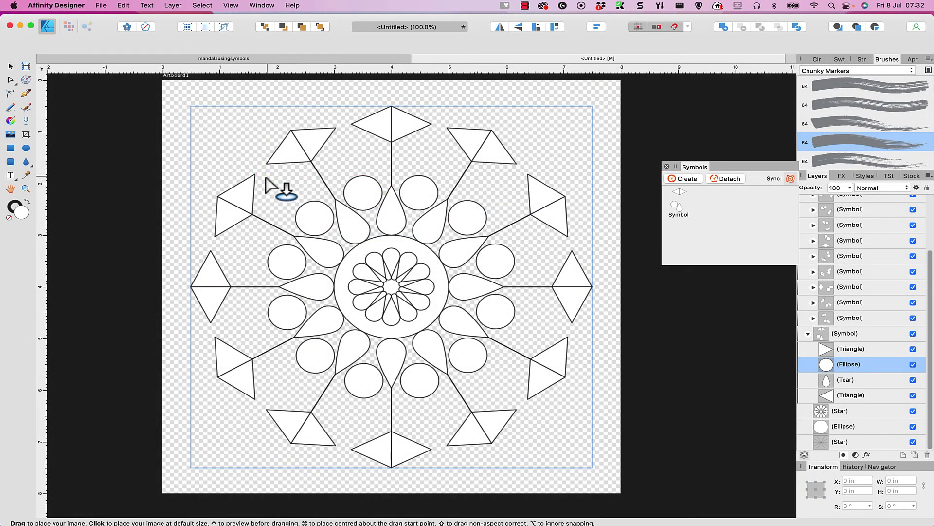
drag(267, 176, 315, 176)
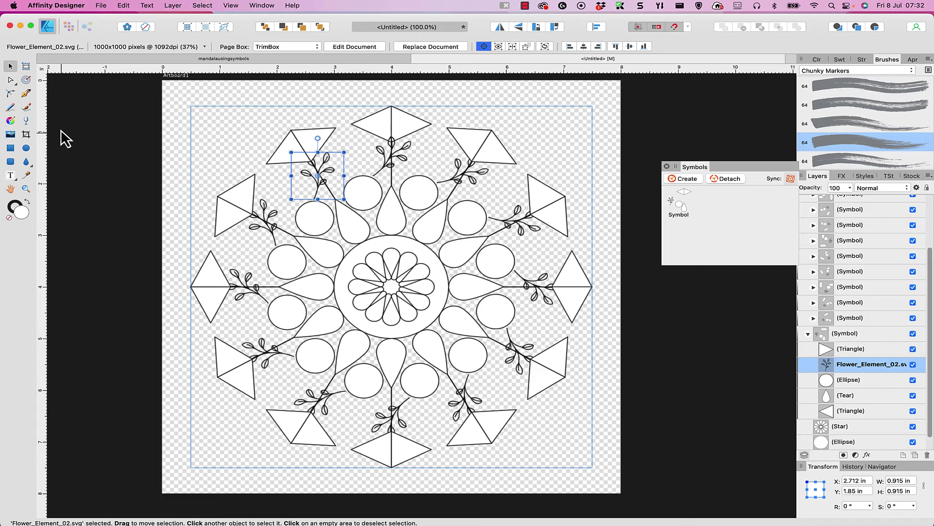
- Place Flower_Element_05.svg inside the symbol, about 1.505 in square, centred at about 3.377 in, 1.392 in between two branches
key(super+shift+l)
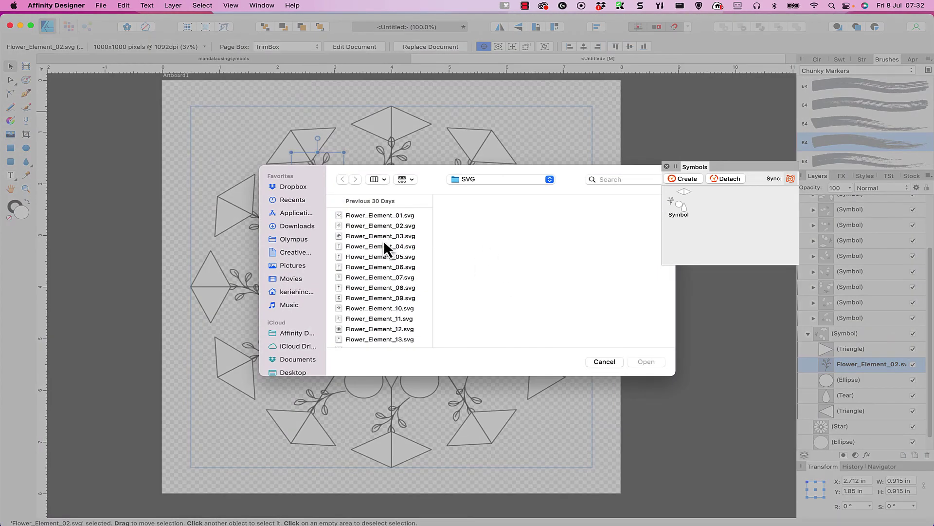
click(368, 258)
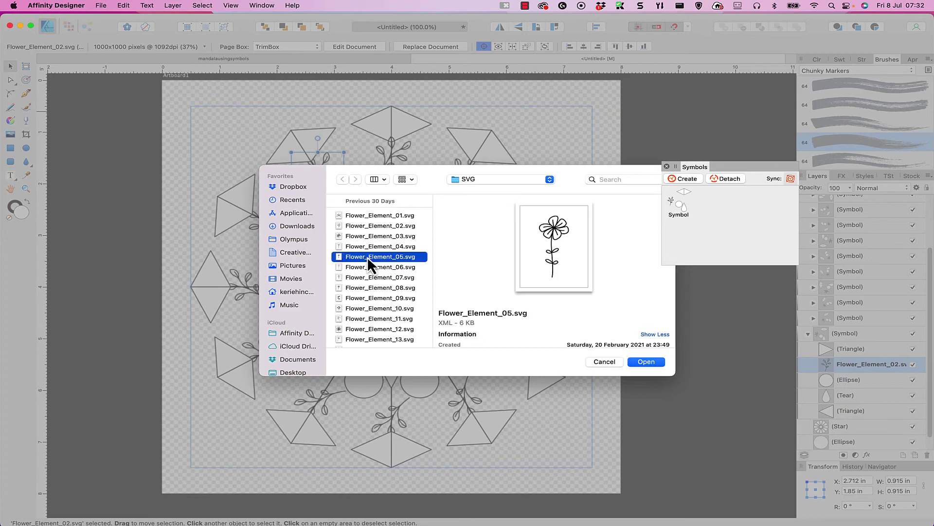
click(649, 361)
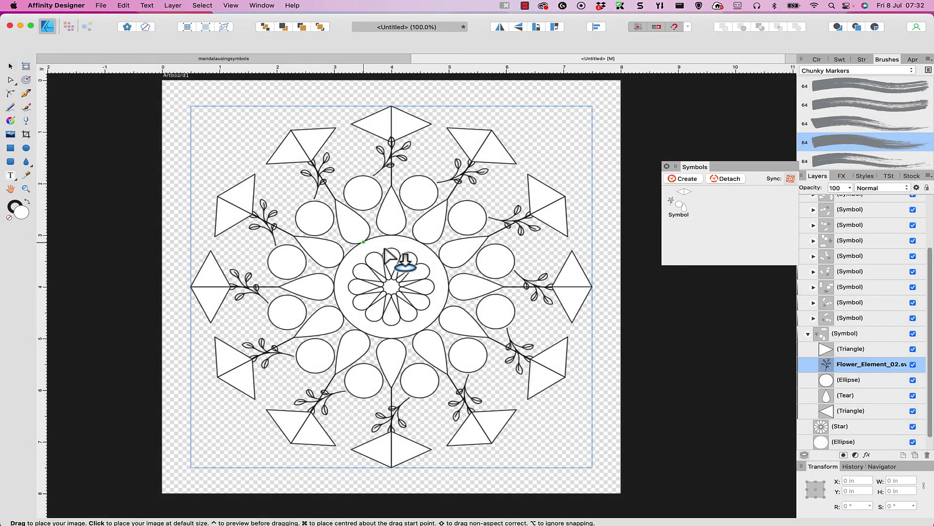
click(305, 113)
drag(361, 133, 365, 130)
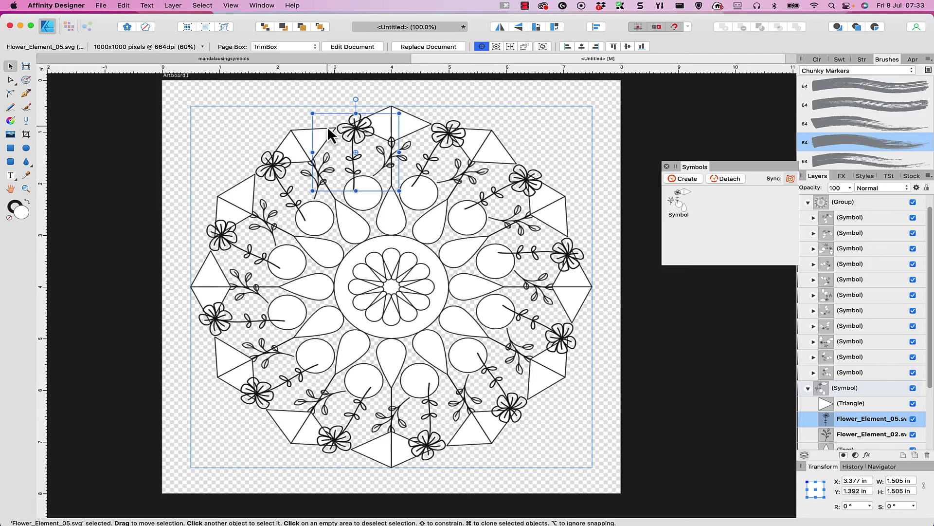
- Draw a circle about 6.531 in wide directly above the guide star in the layer order, and move it to about 4.13 in, 4 in
scroll(891, 329, down, 5)
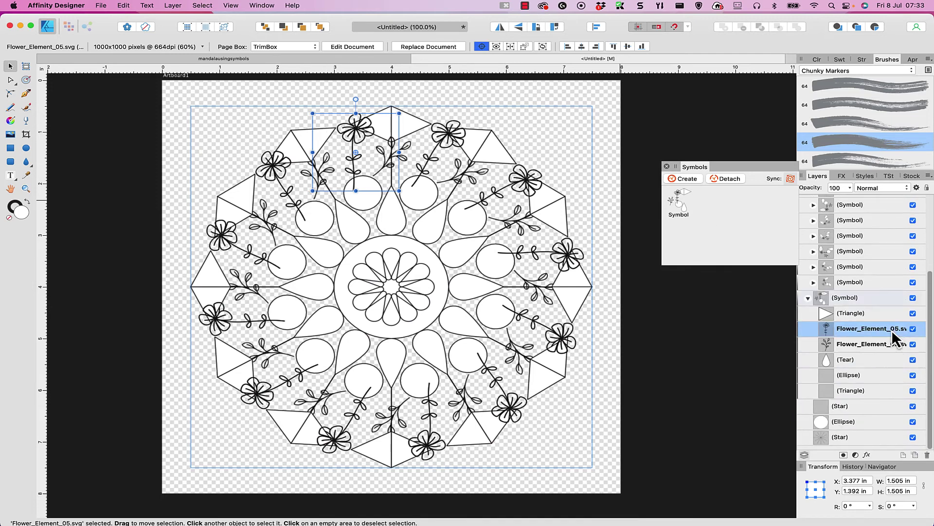
click(848, 442)
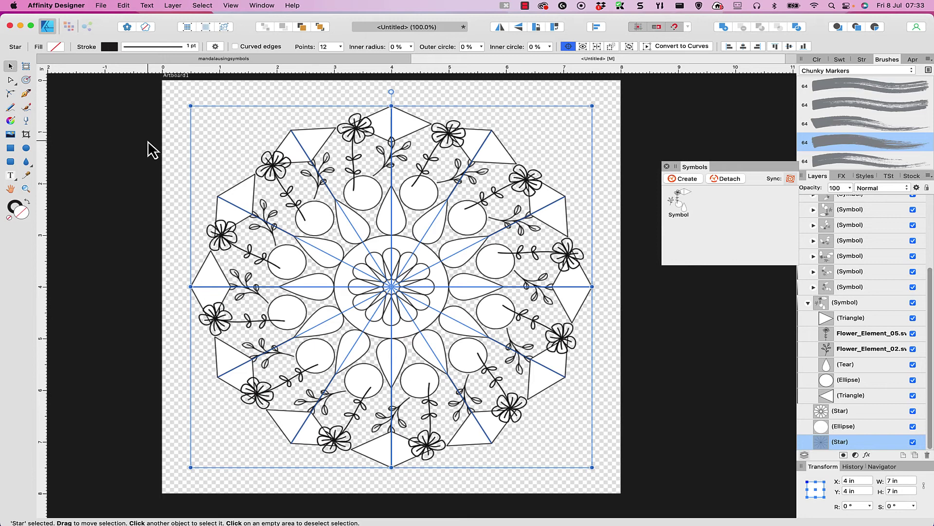
click(26, 148)
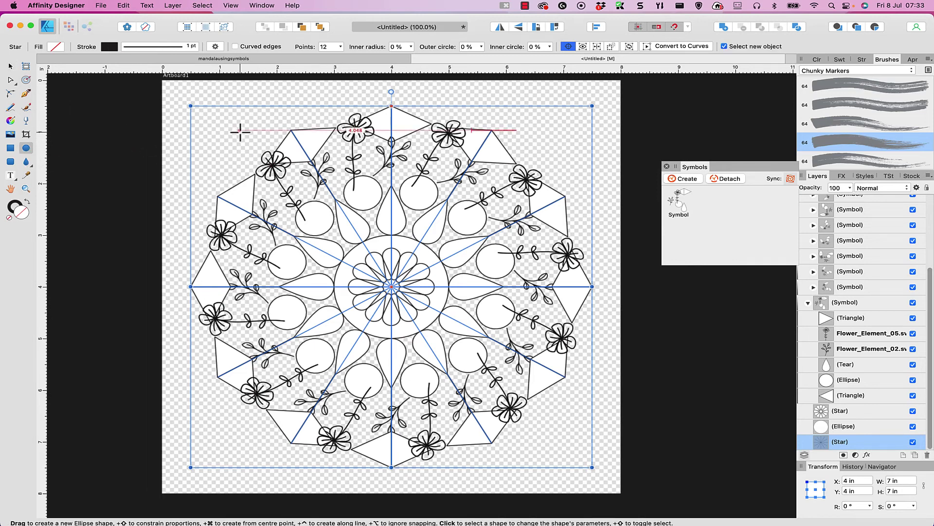
drag(240, 130, 575, 503)
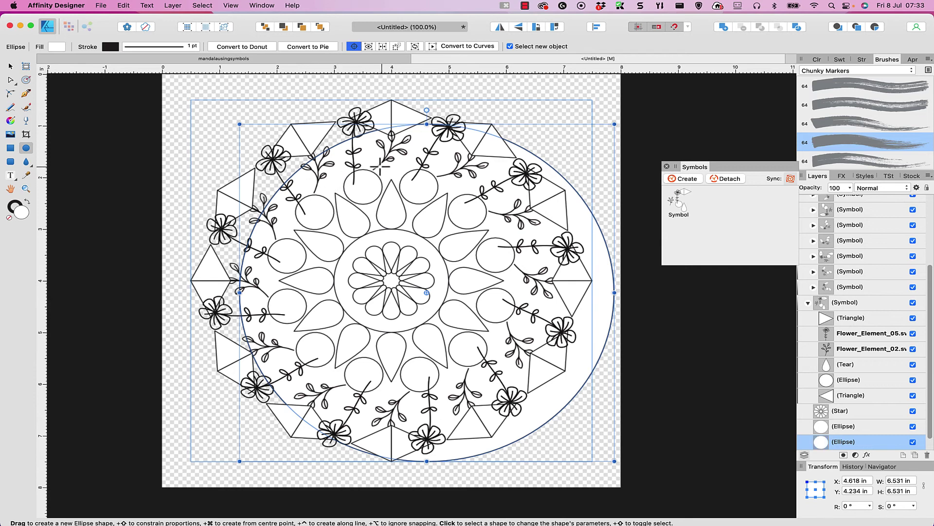
click(11, 67)
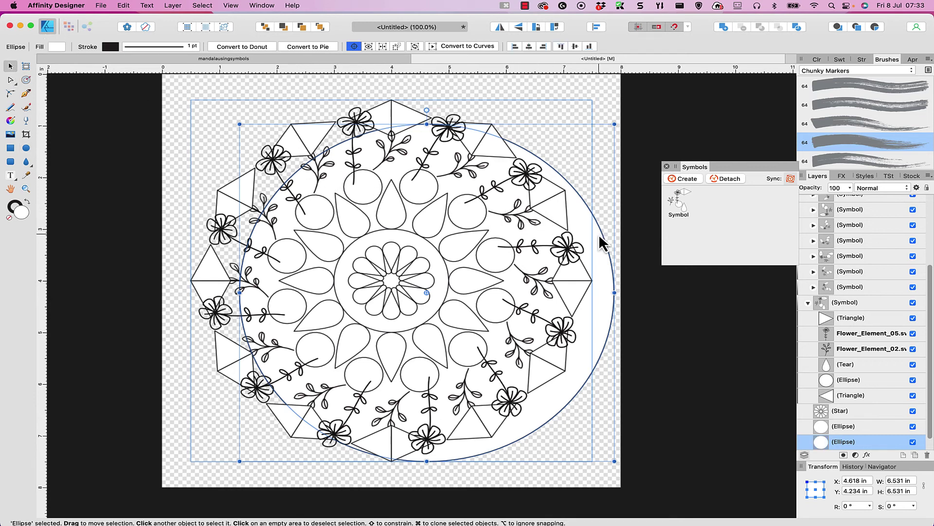
drag(596, 236, 569, 232)
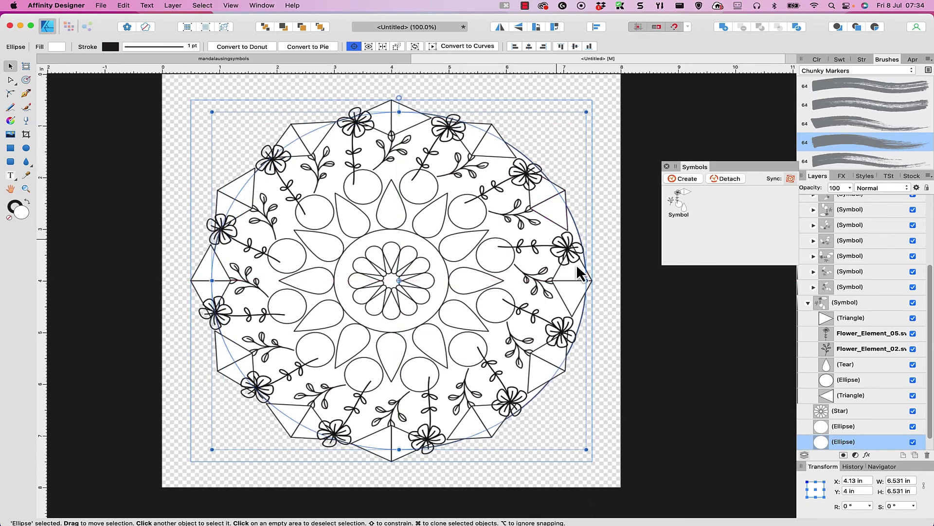
- Set the large circle's width and height to 7 in and centre it on the mandala at 4 in, 4 in
click(900, 480)
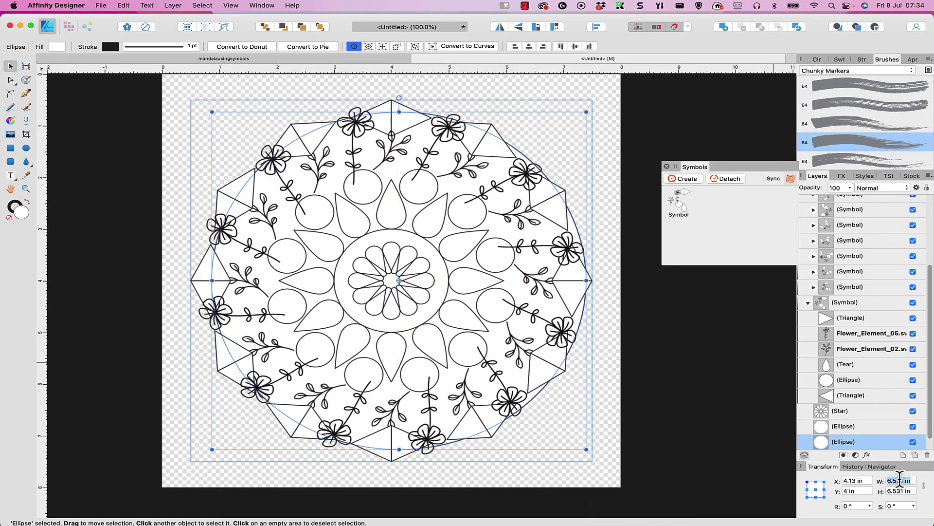
text(7)
key(Tab)
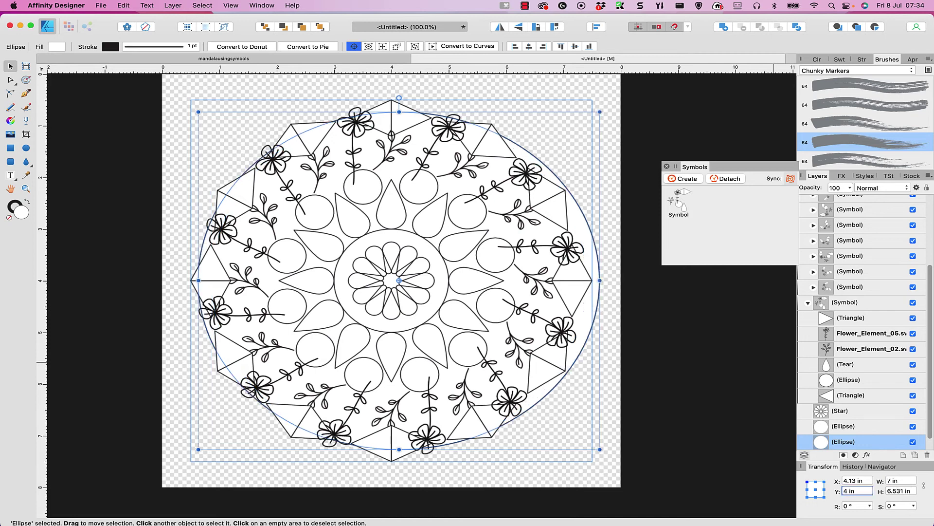
click(901, 491)
text(7)
key(Return)
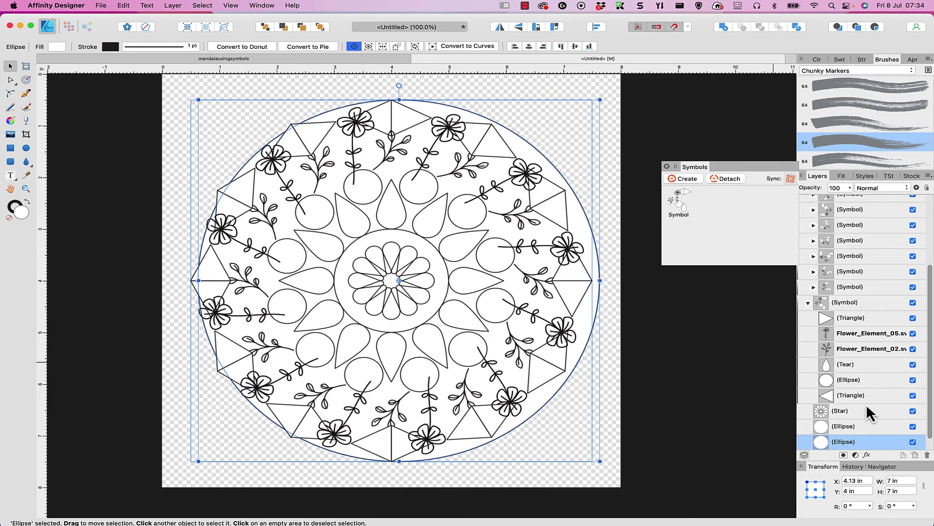
drag(584, 229, 576, 228)
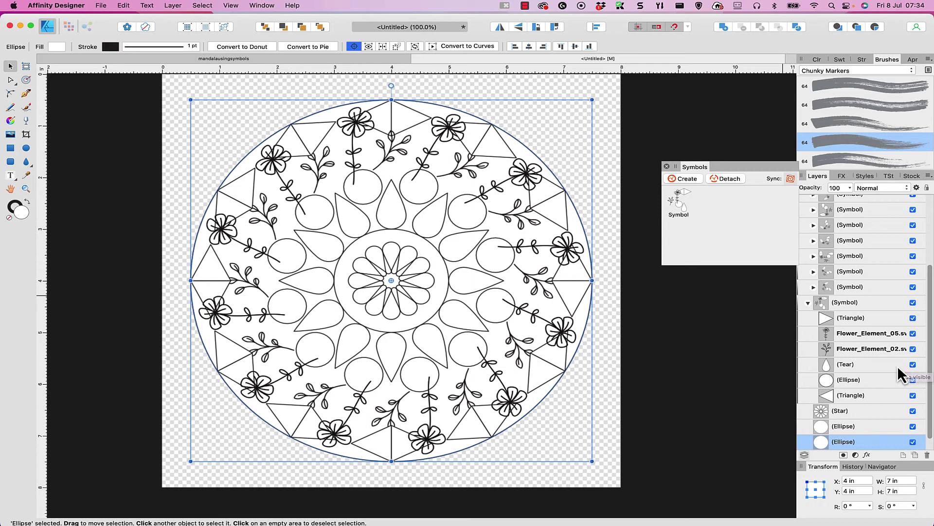
- Hide both triangles inside the symbol and the 12-line guide star
scroll(876, 337, down, 1)
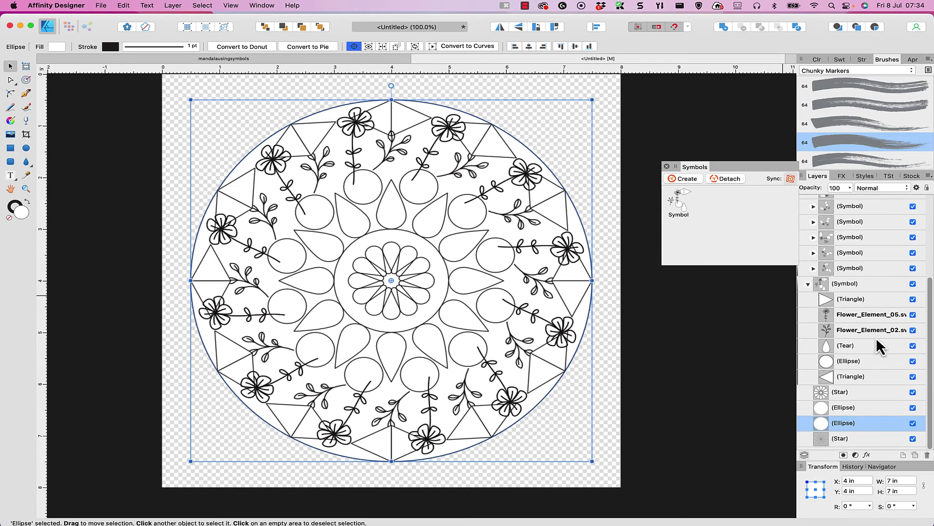
click(913, 380)
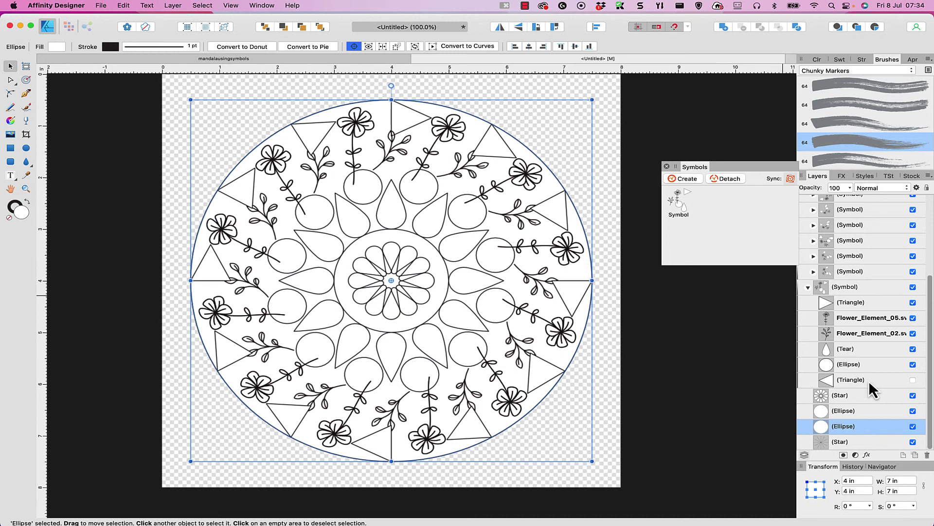
click(913, 302)
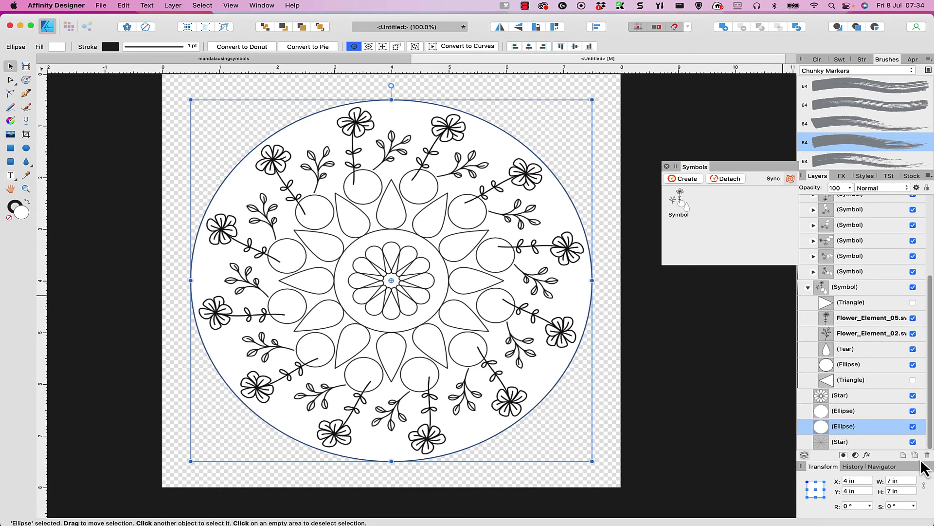
click(913, 443)
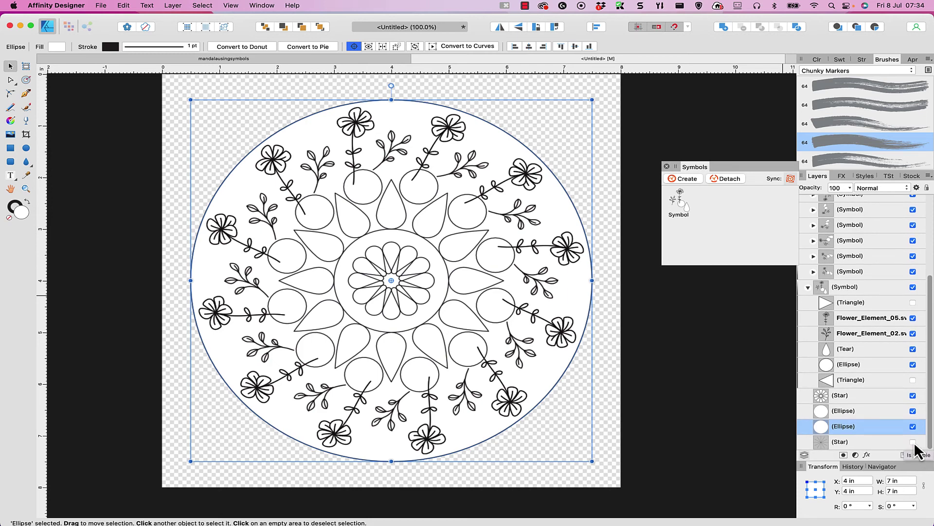
- Shrink Flower_Element_05 inside the symbol to about 1.078 × 1.067 in, keeping its flower head near the outer circle
click(866, 318)
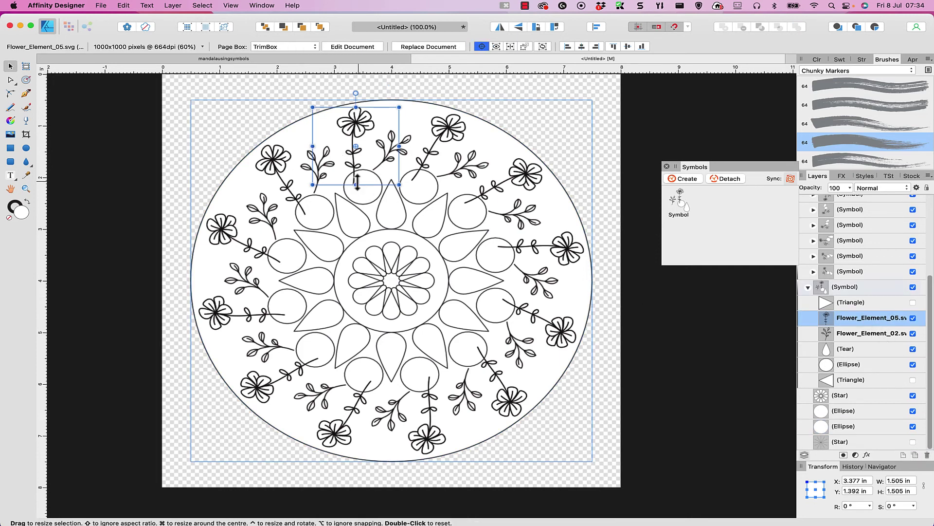
drag(356, 185, 355, 162)
drag(312, 135, 327, 135)
drag(399, 135, 389, 135)
click(412, 155)
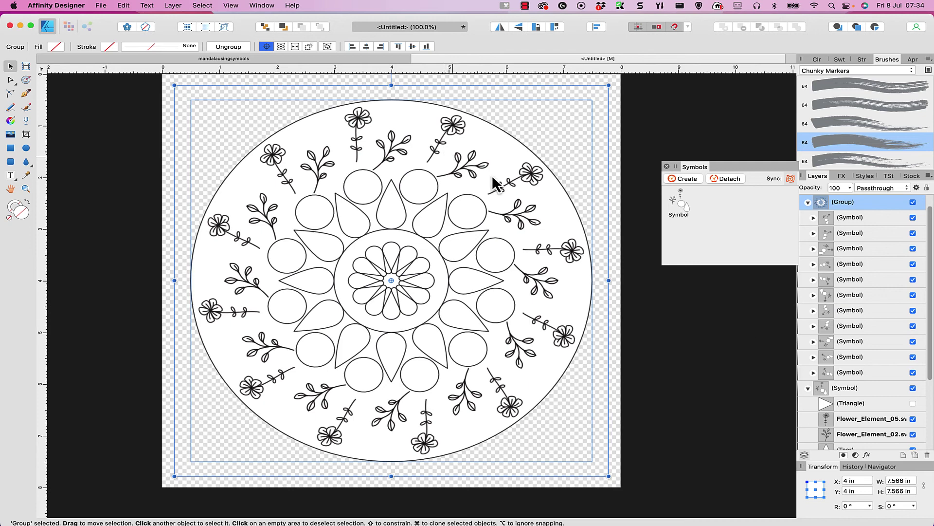
click(868, 434)
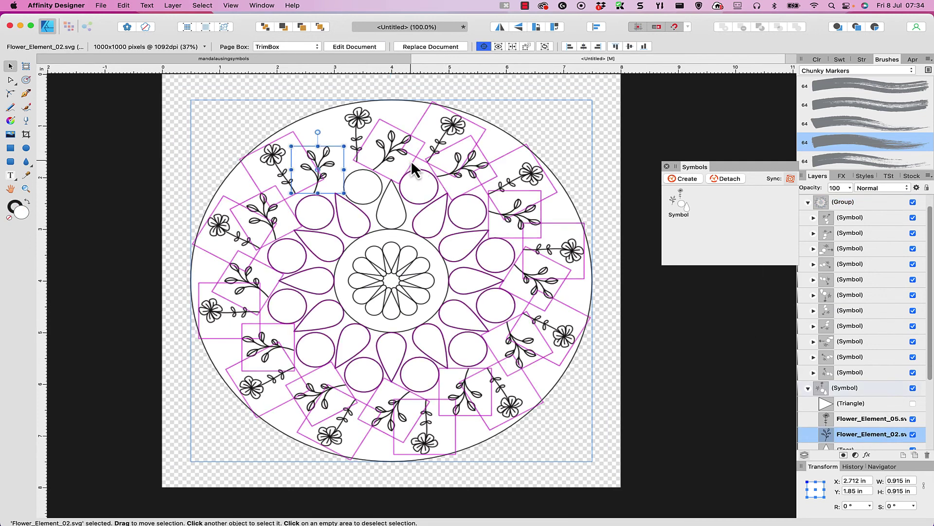
drag(400, 159, 397, 141)
key(super+z)
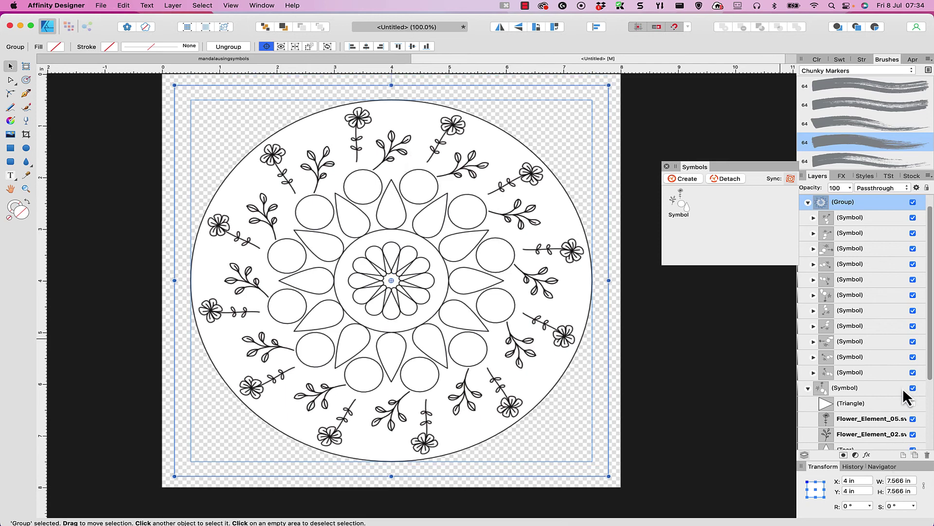
- Move the Flower_Element_02 branch inside the symbol outward to about 2.76 in, 1.494 in
scroll(876, 382, down, 5)
click(868, 333)
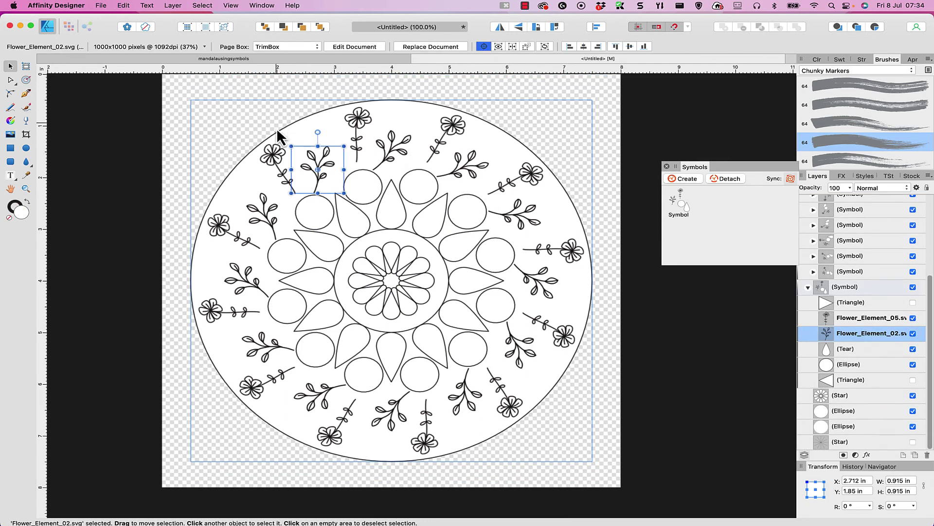
drag(322, 168, 326, 152)
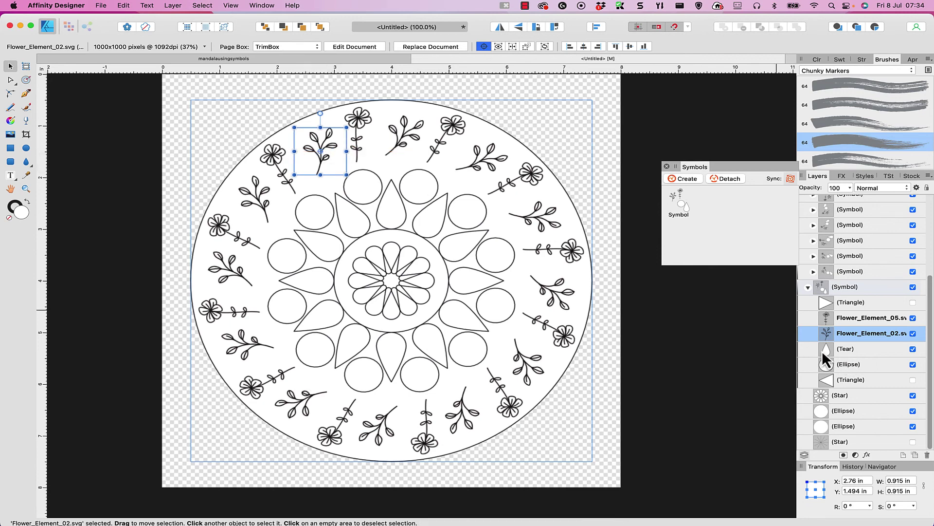
- Duplicate the Flower_Element_02 branch, flip the copy horizontally and move it across the flower to about 3.805 in, 1.209 in
key(super+j)
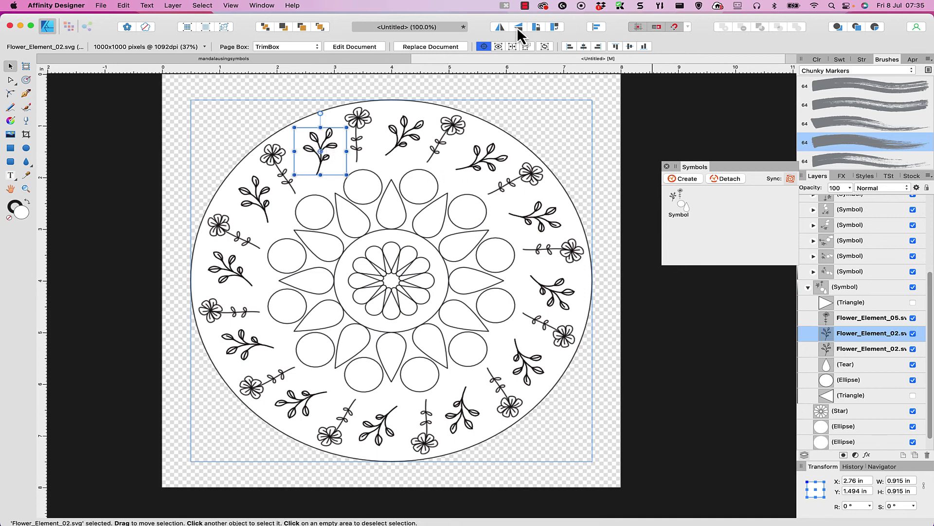
click(499, 27)
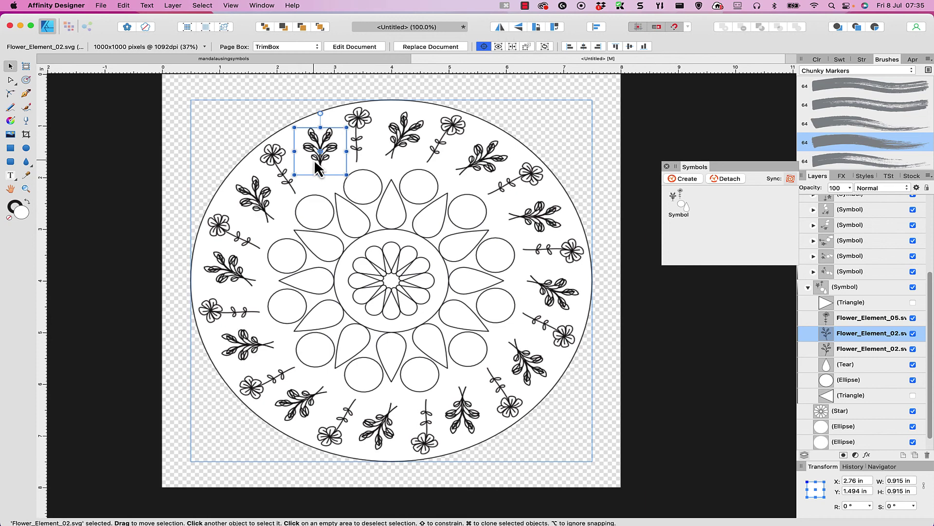
drag(322, 162, 380, 148)
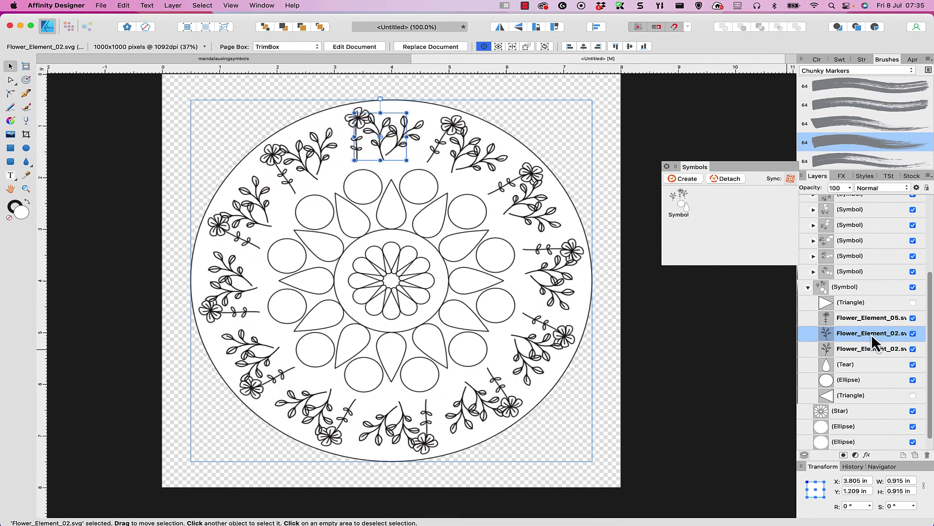
drag(872, 334, 870, 346)
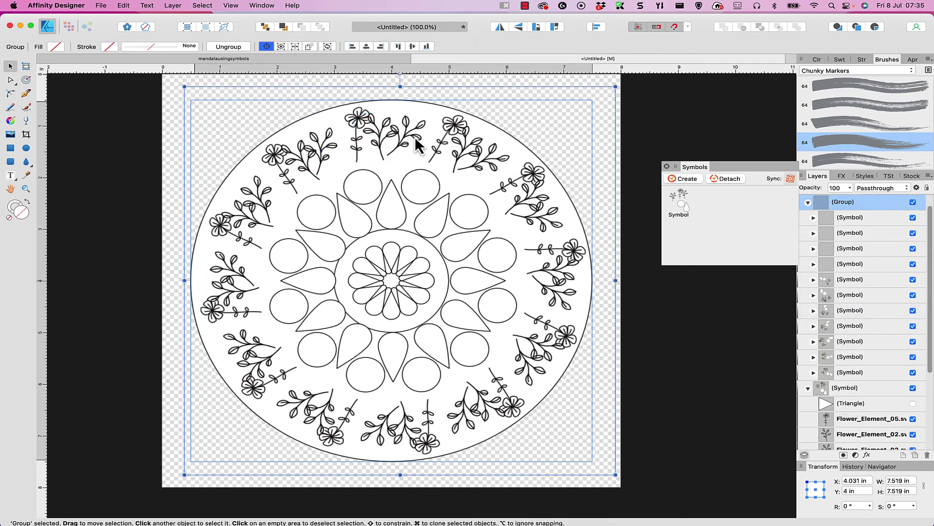
click(417, 144)
drag(417, 144, 402, 143)
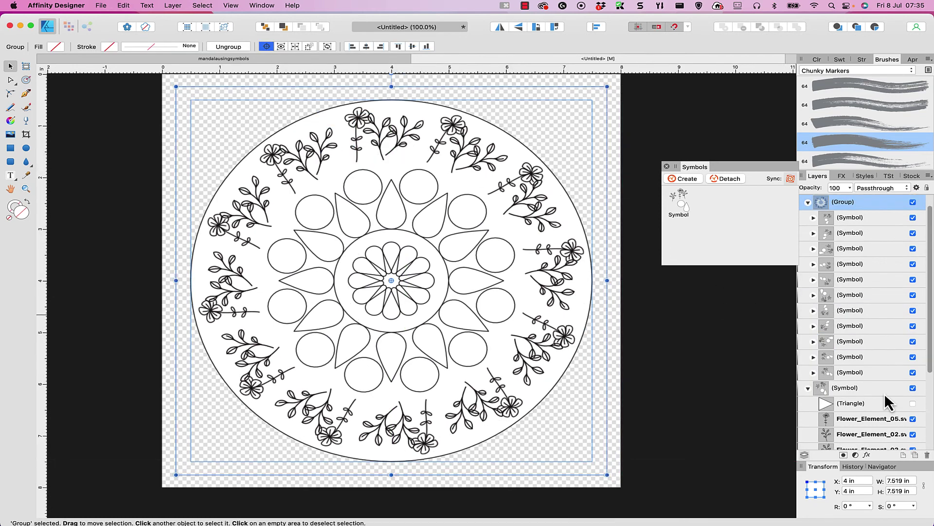
- Move the original Flower_Element_02 branch closer to the flower stem, to about 2.964 in, 1.377 in
click(886, 436)
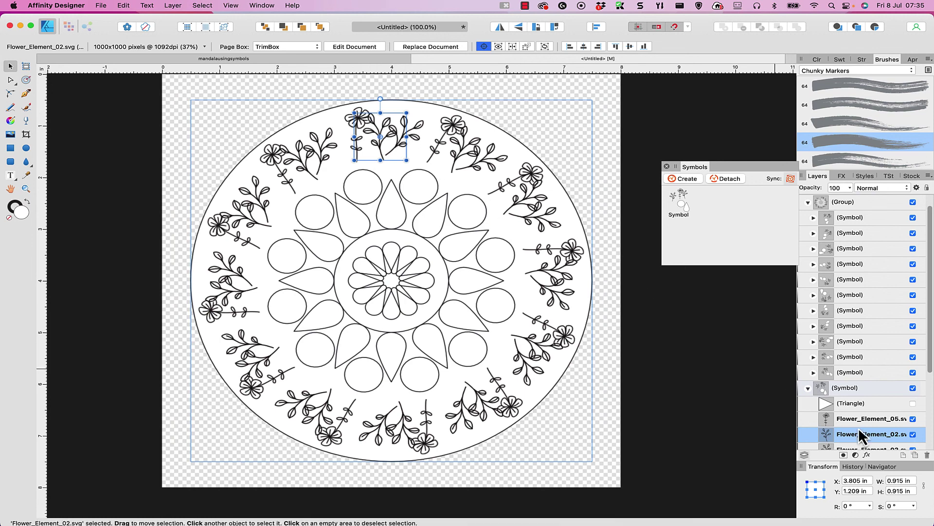
key(super+j)
scroll(866, 438, down, 3)
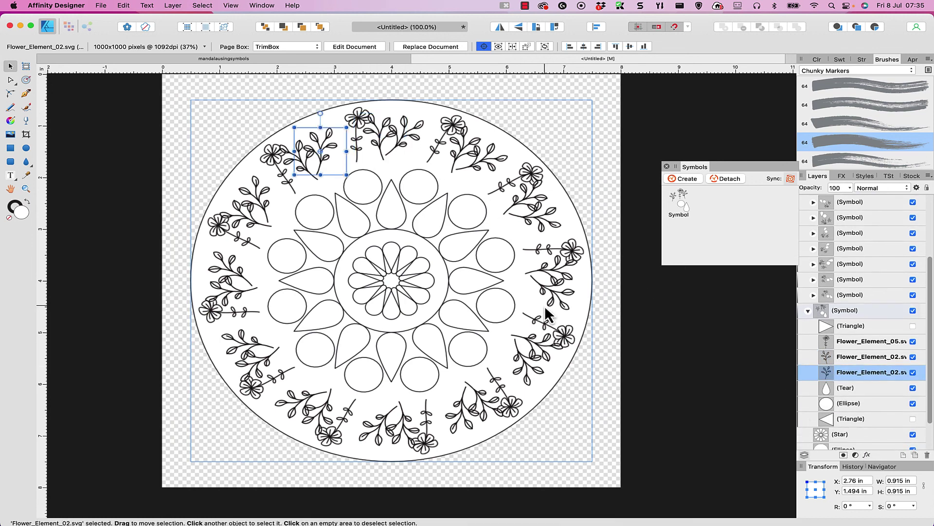
drag(329, 153, 336, 146)
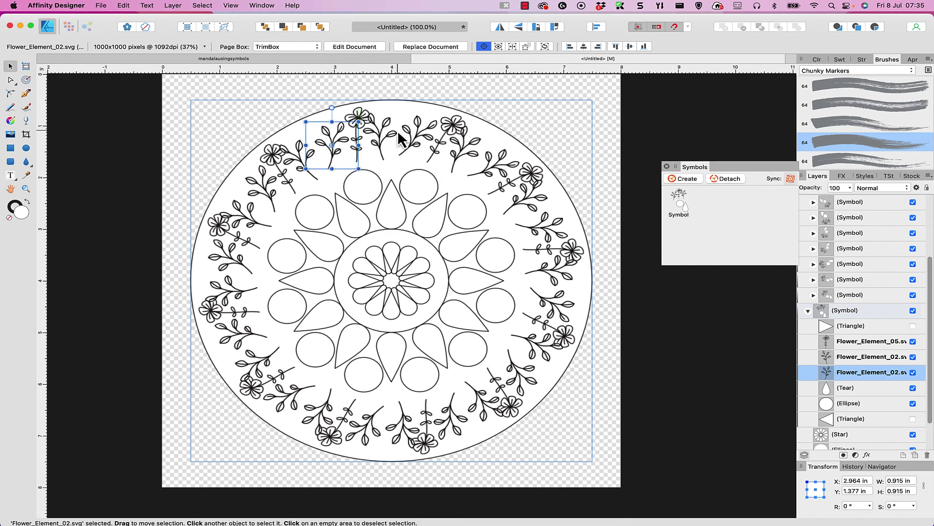
- Lock the large outer circle
scroll(909, 396, down, 3)
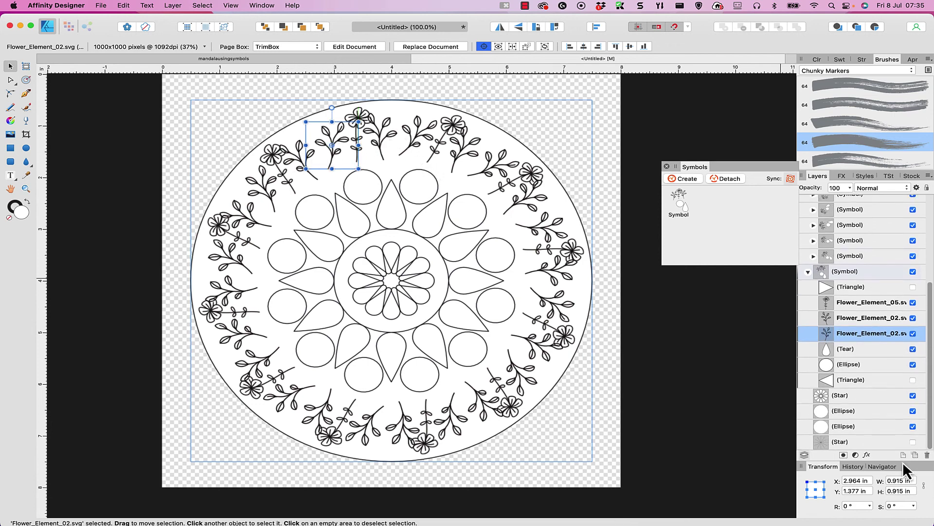
click(898, 427)
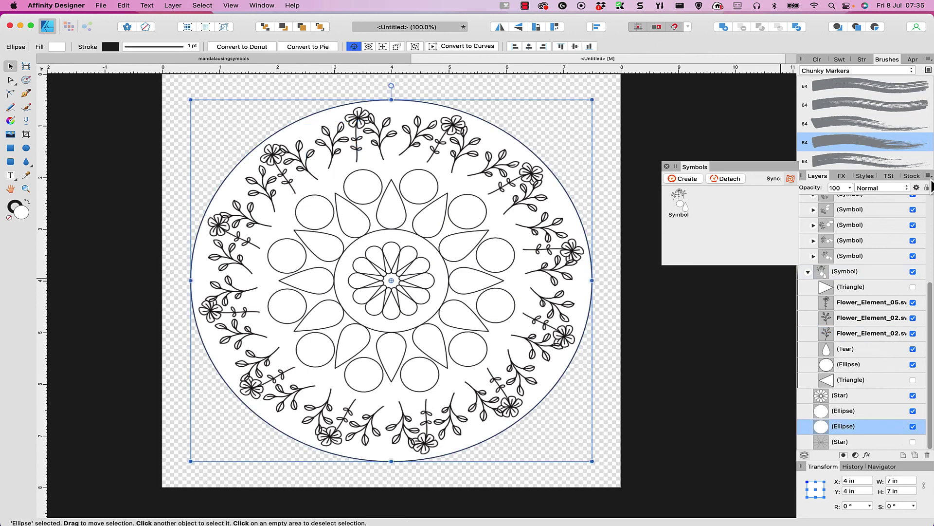
click(926, 188)
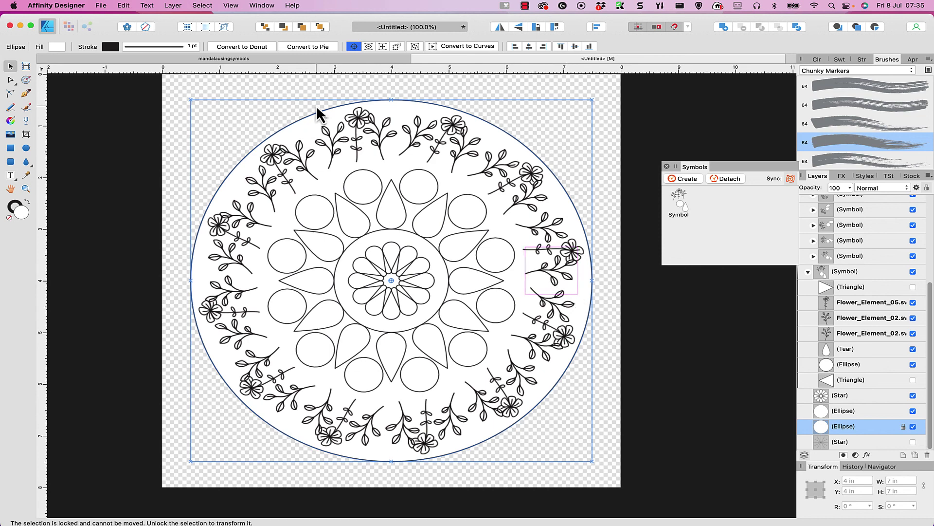
- Nudge the mirrored Flower_Element_02 branch slightly away from the flower stem
click(857, 336)
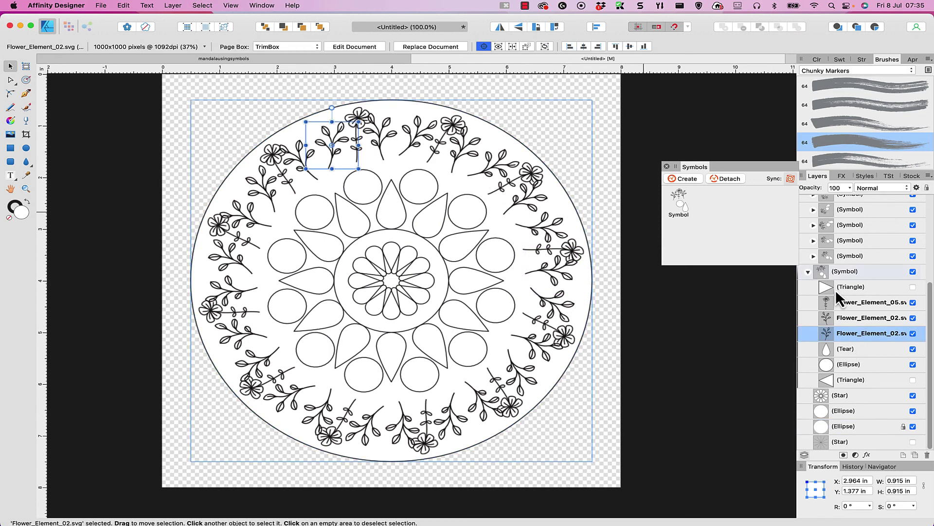
click(869, 319)
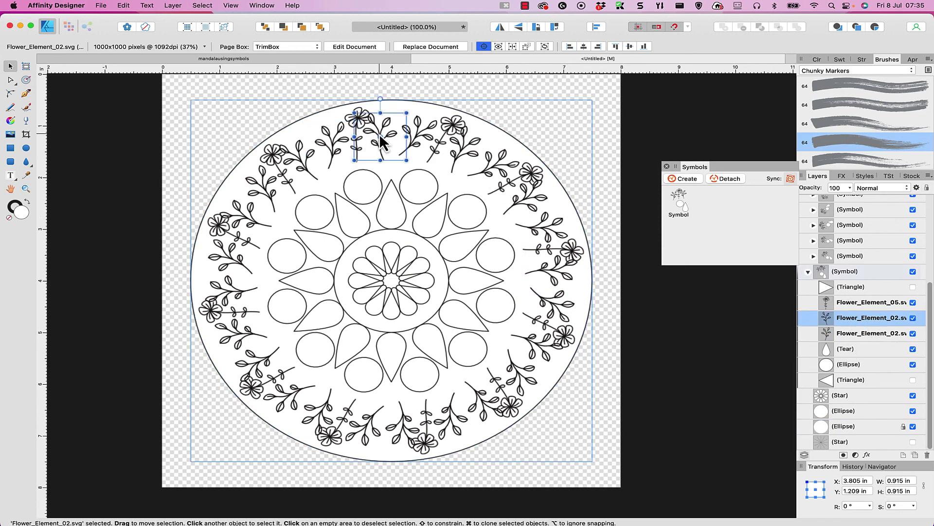
drag(385, 143, 386, 141)
- Rotate Flower_Element_05 inside the symbol to about 8.6° and deselect it
click(881, 302)
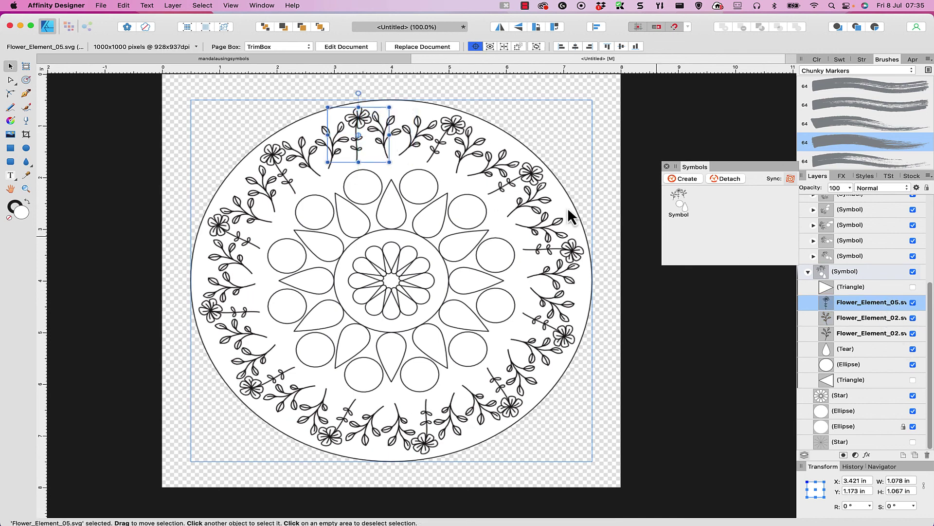
drag(358, 93, 351, 93)
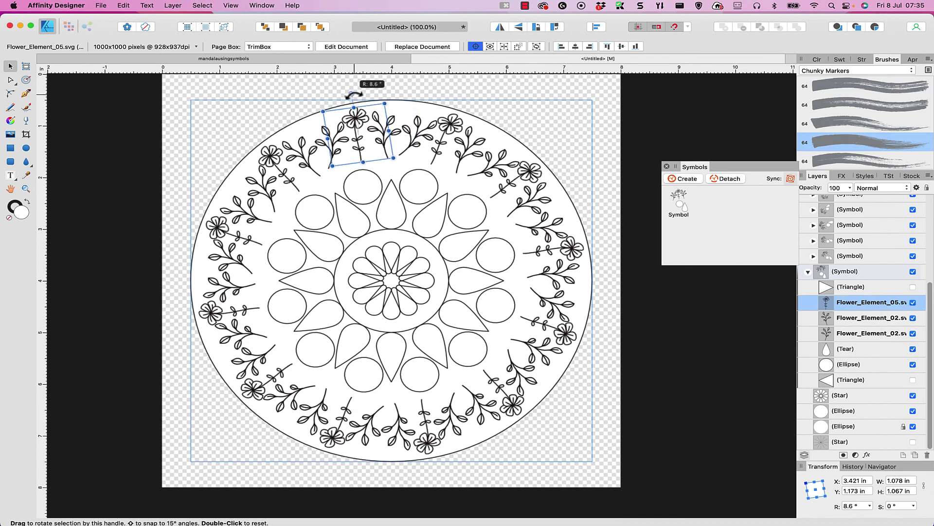
click(588, 162)
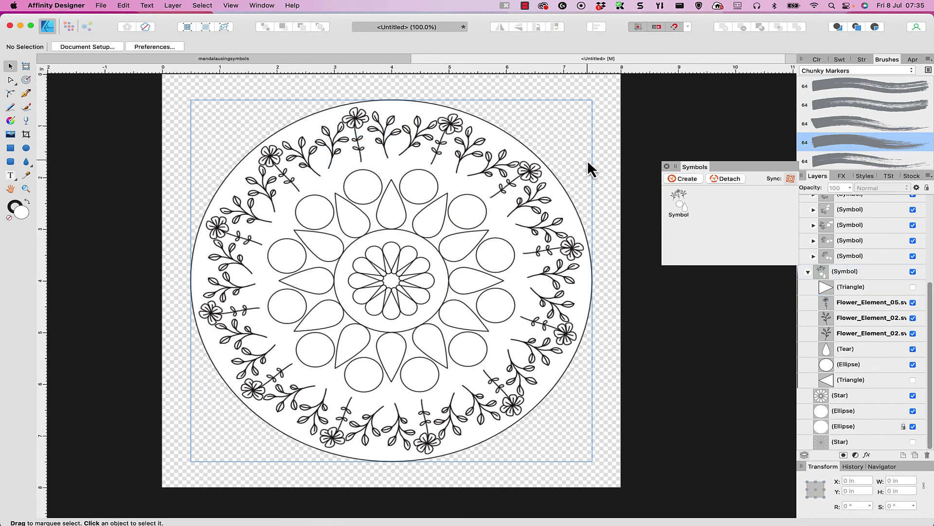